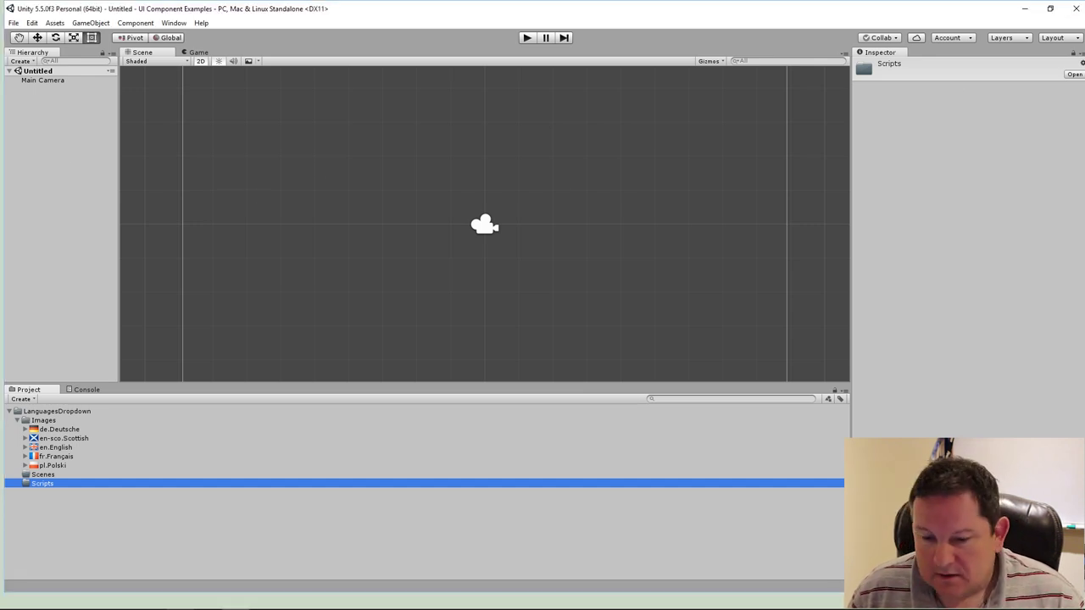
- Add a UI Dropdown to the empty scene, creating its Canvas and EventSystem
{"action": "mouse_move", "coordinate": [181, 604]}
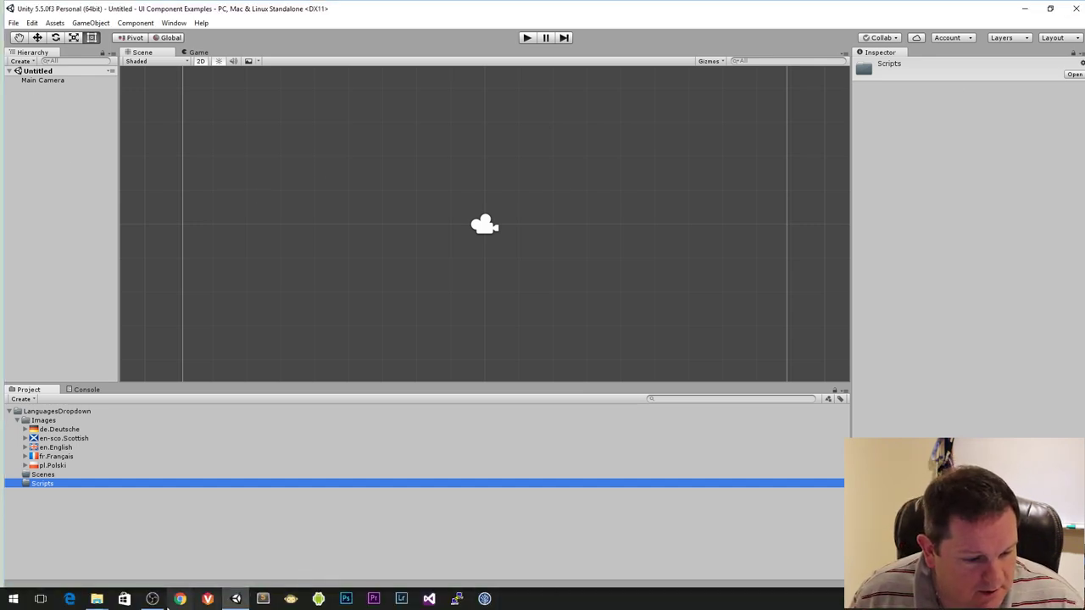
{"action": "left_click", "coordinate": [152, 599]}
{"action": "left_click", "coordinate": [152, 599]}
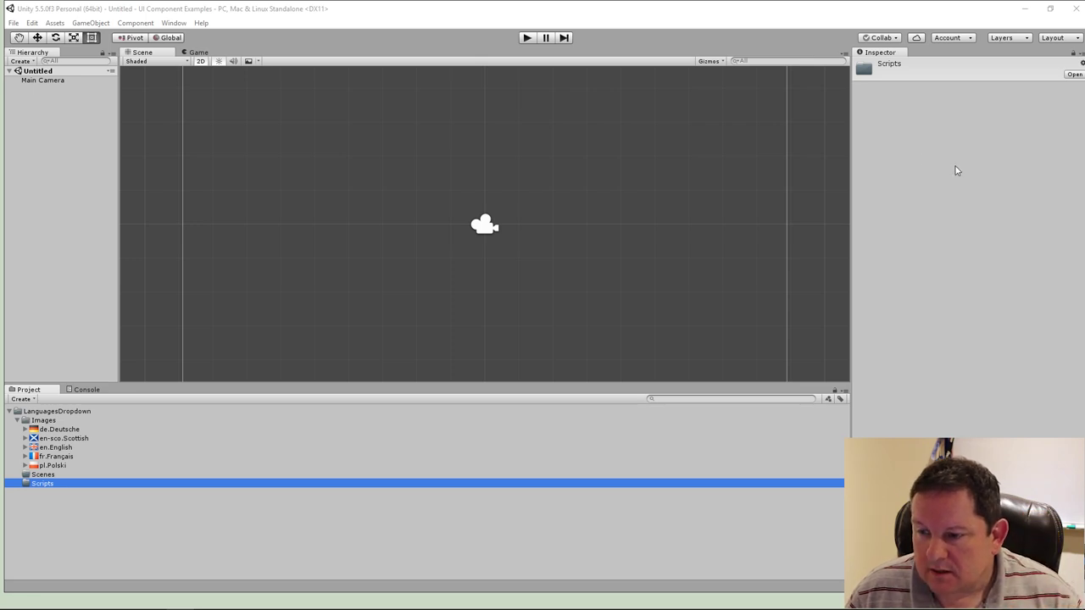
{"action": "left_click", "coordinate": [640, 15]}
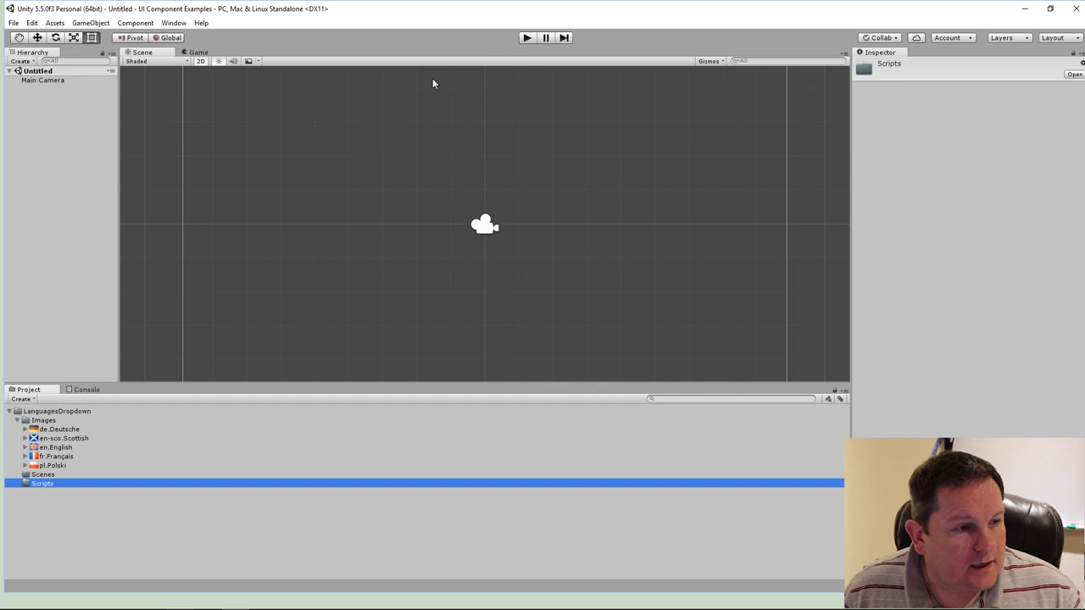
{"action": "right_click", "coordinate": [46, 154]}
{"action": "mouse_move", "coordinate": [82, 310]}
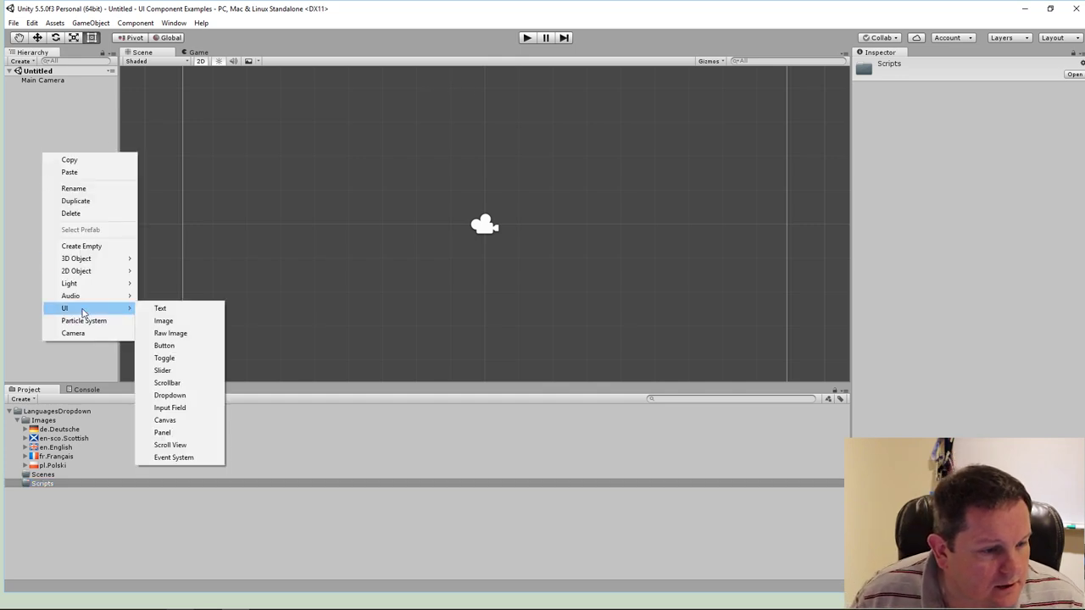
{"action": "left_click", "coordinate": [206, 395]}
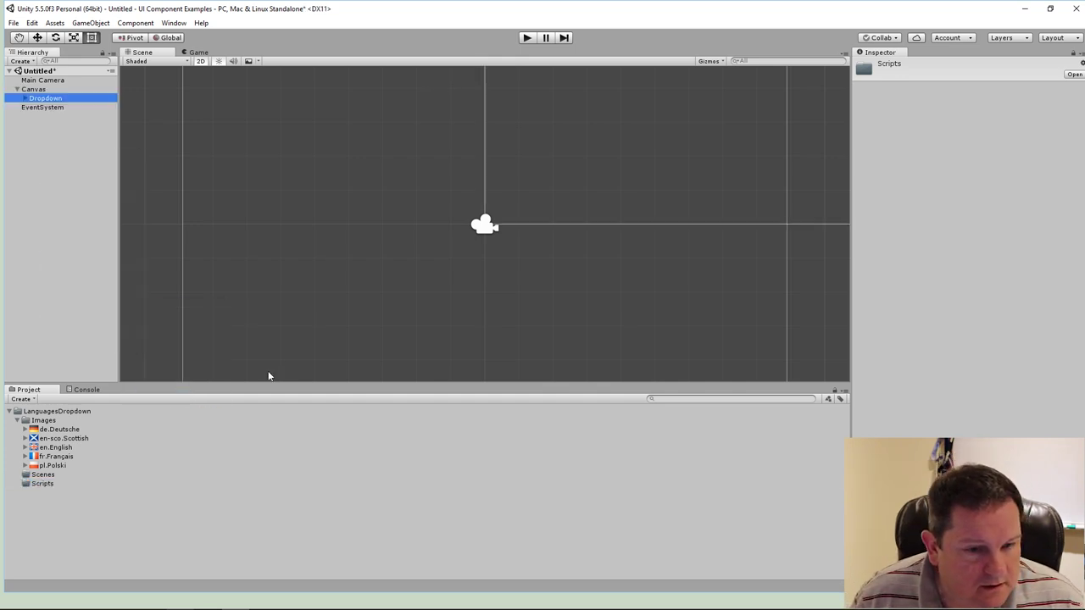
- Move the dropdown to the canvas centre with Pos X 0 and frame it in view
{"action": "key", "text": "f"}
{"action": "scroll", "coordinate": [585, 120], "scroll_direction": "down", "scroll_amount": 5}
{"action": "scroll", "coordinate": [541, 144], "scroll_direction": "down", "scroll_amount": 2}
{"action": "left_click_drag", "start_coordinate": [498, 229], "coordinate": [505, 127]}
{"action": "key", "text": "f"}
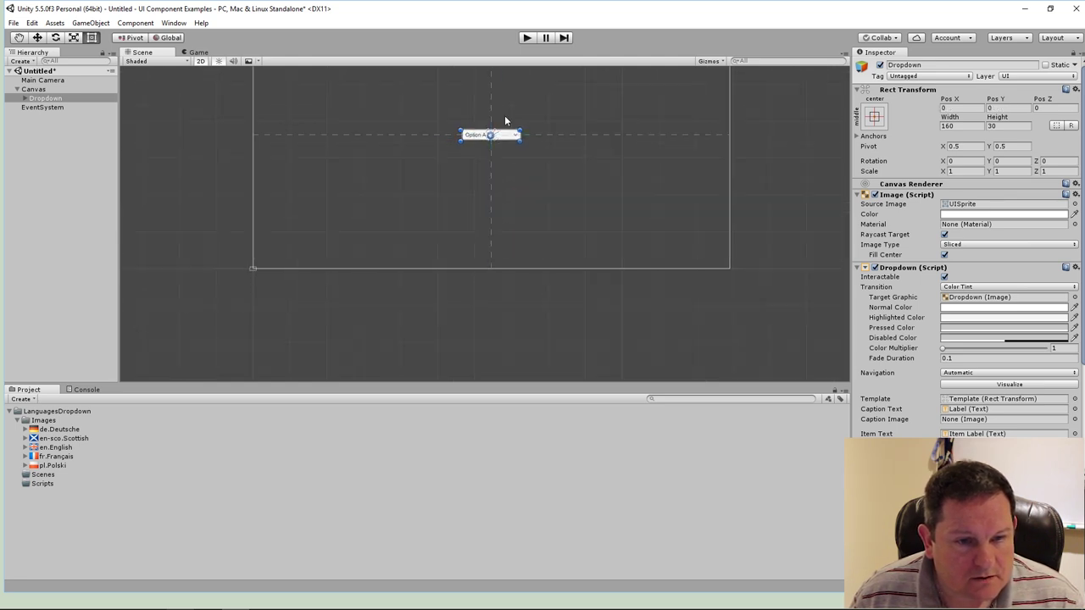
{"action": "middle_click_drag", "start_coordinate": [461, 150], "coordinate": [428, 138]}
{"action": "scroll", "coordinate": [436, 146], "scroll_direction": "up", "scroll_amount": 4}
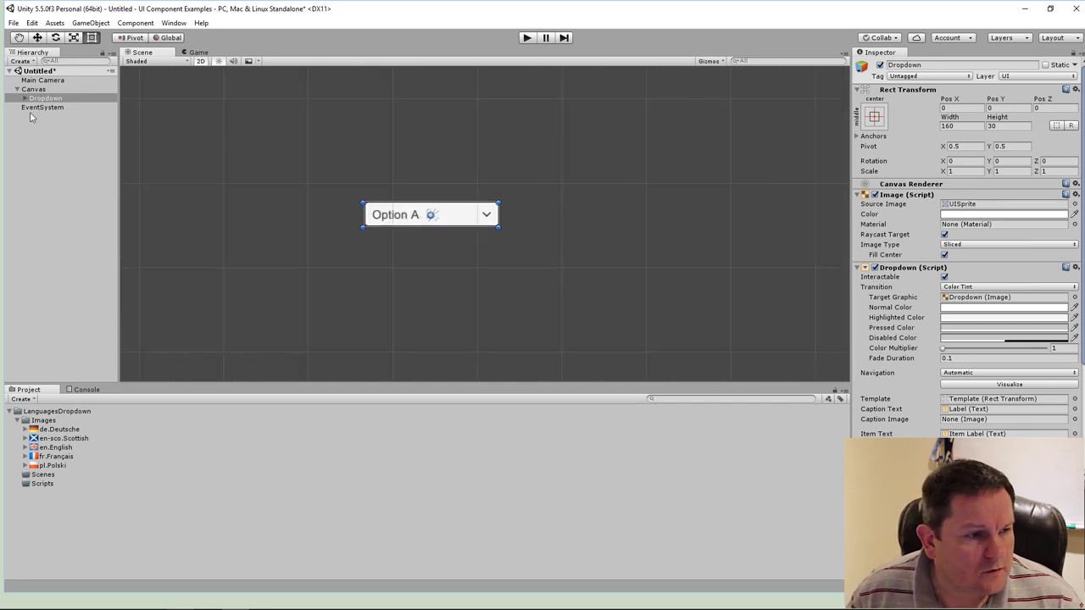
- Expand the Dropdown's Template, Viewport, Content, Item and Scrollbar children to inspect them, then collapse them
{"action": "left_click", "coordinate": [25, 99]}
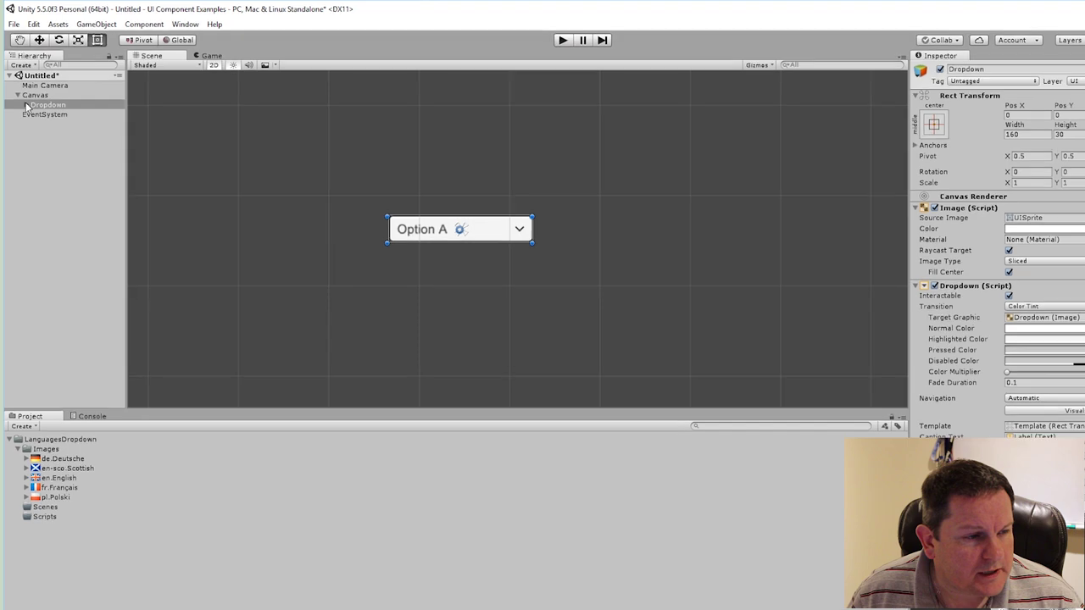
{"action": "left_click", "coordinate": [43, 180]}
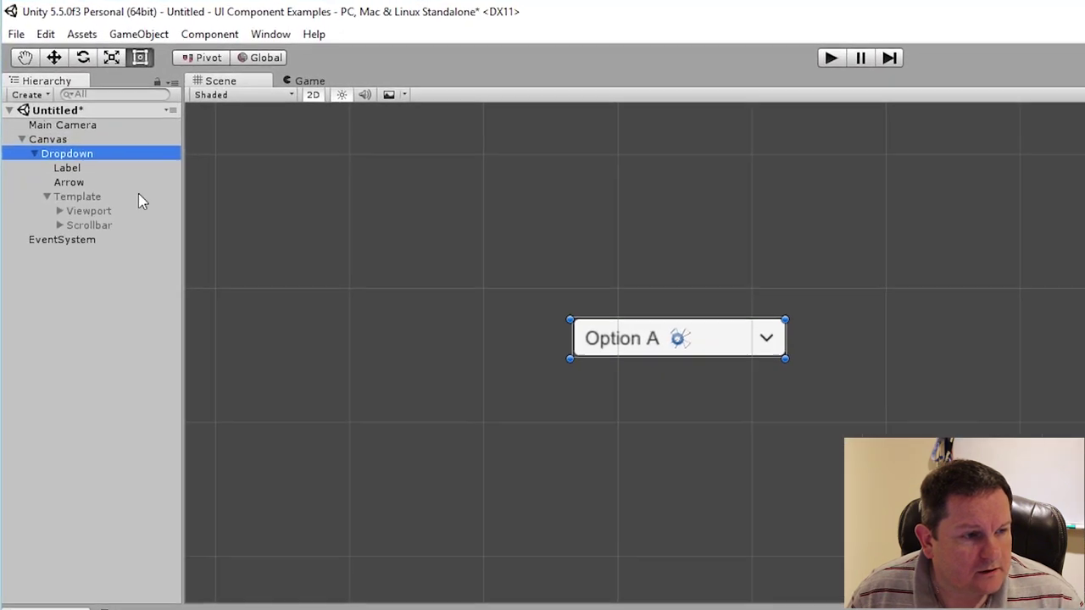
{"action": "left_click", "coordinate": [72, 278]}
{"action": "left_click", "coordinate": [72, 261]}
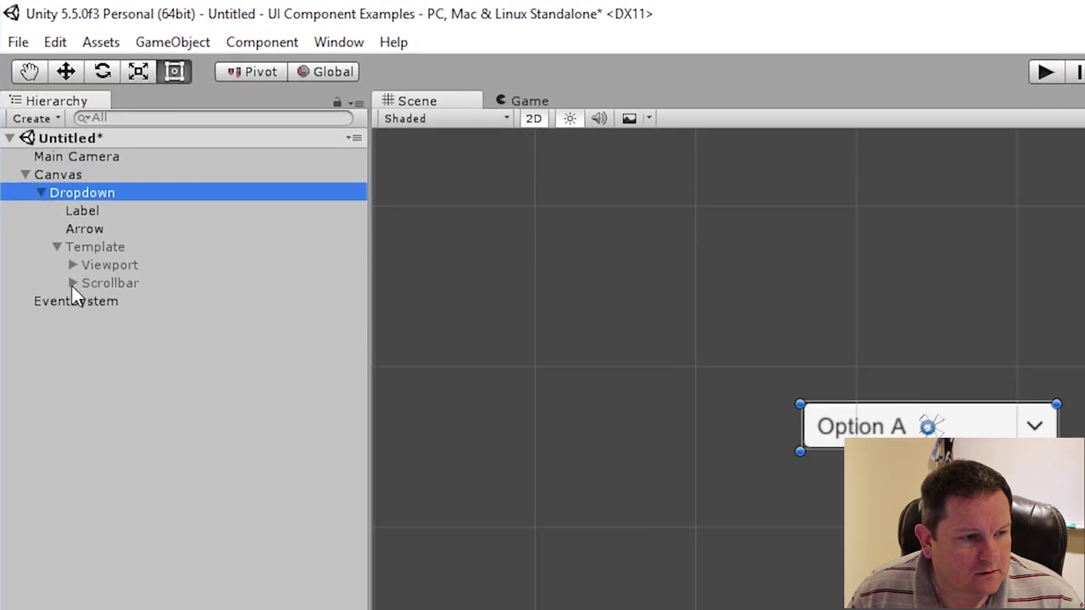
{"action": "left_click", "coordinate": [89, 319]}
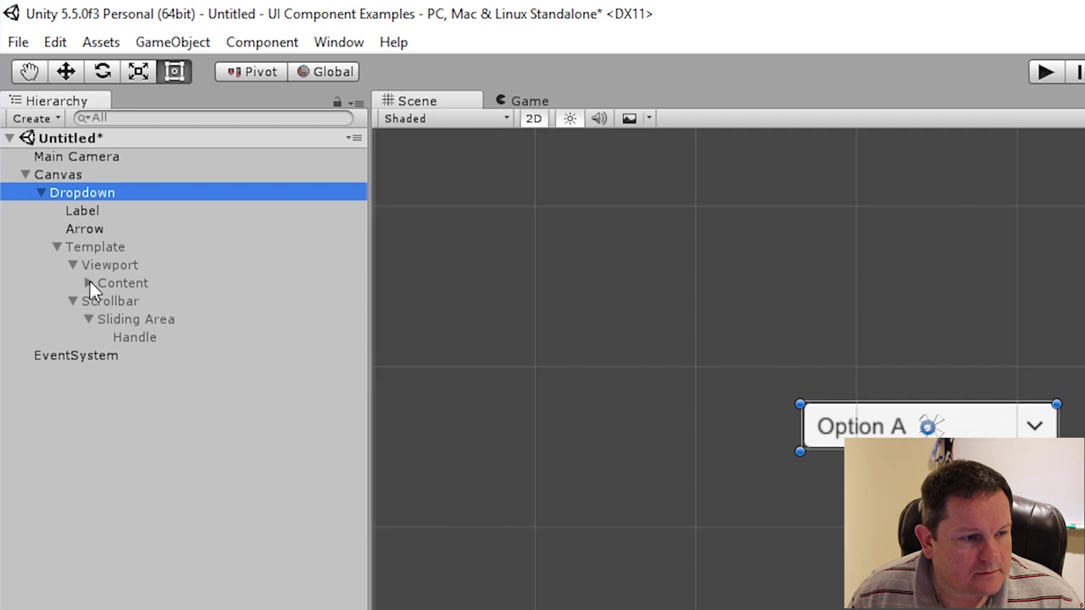
{"action": "left_click", "coordinate": [89, 282]}
{"action": "left_click", "coordinate": [104, 302]}
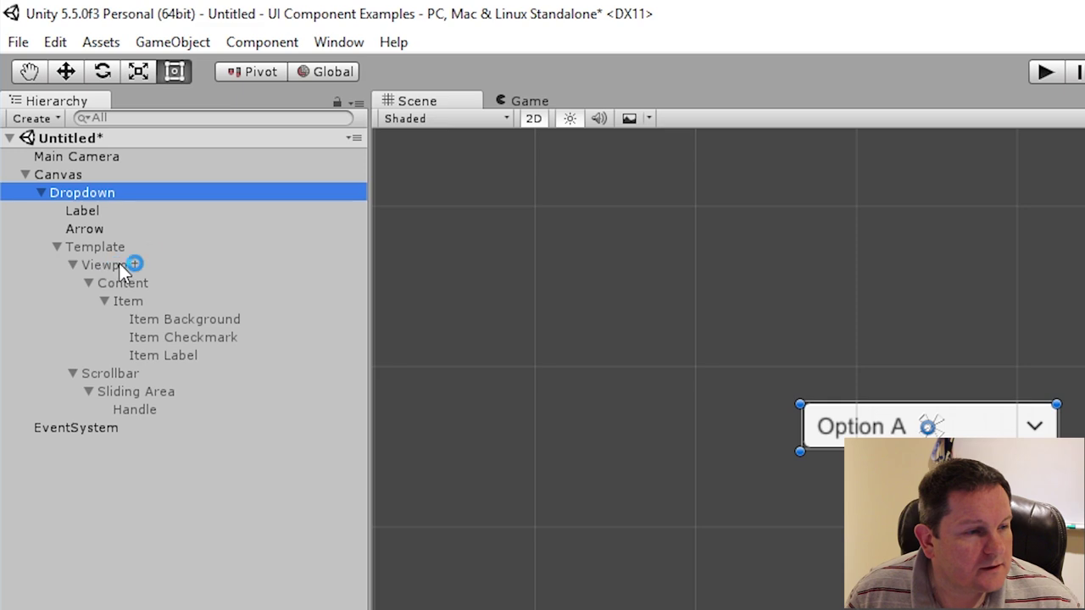
{"action": "left_click", "coordinate": [57, 247]}
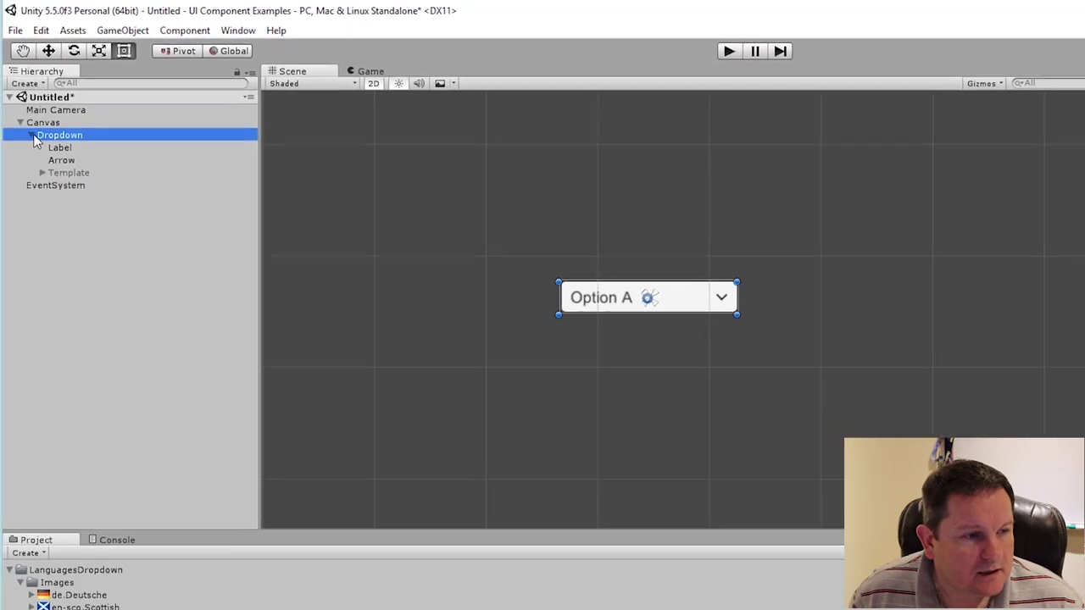
{"action": "left_click", "coordinate": [32, 135]}
{"action": "scroll", "coordinate": [873, 227], "scroll_direction": "down", "scroll_amount": 4}
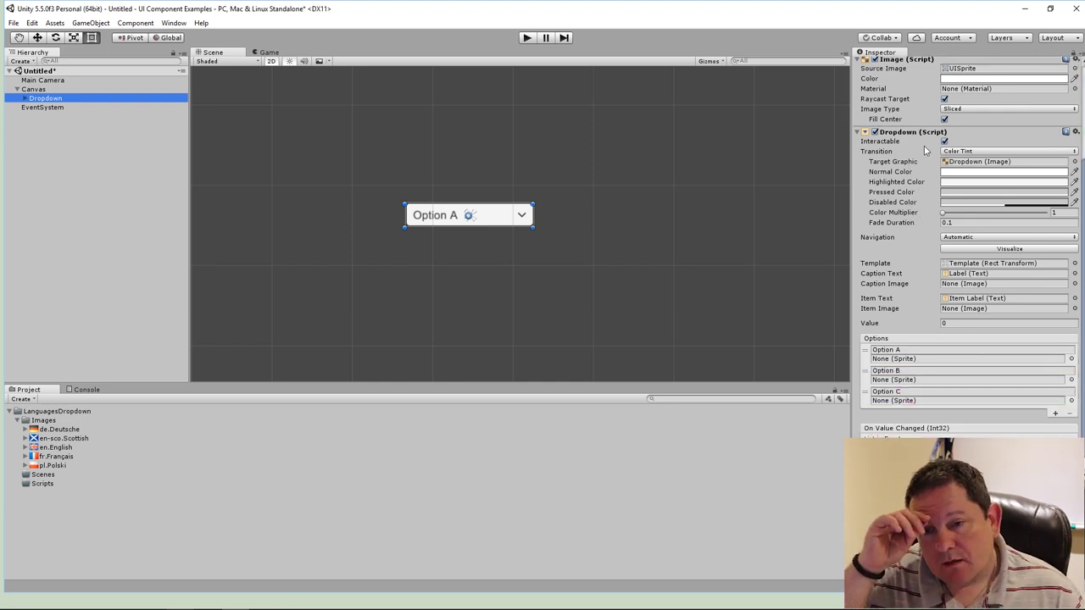
- Enter play mode and switch the dropdown through Option B, Option C and Option A
{"action": "scroll", "coordinate": [926, 150], "scroll_direction": "down", "scroll_amount": 1}
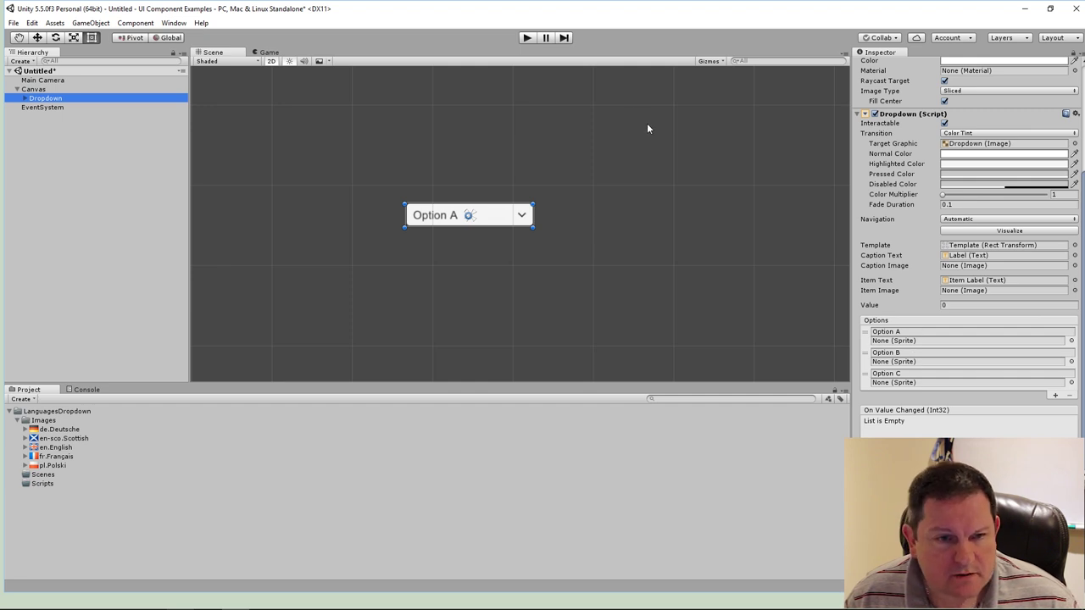
{"action": "left_click", "coordinate": [526, 37]}
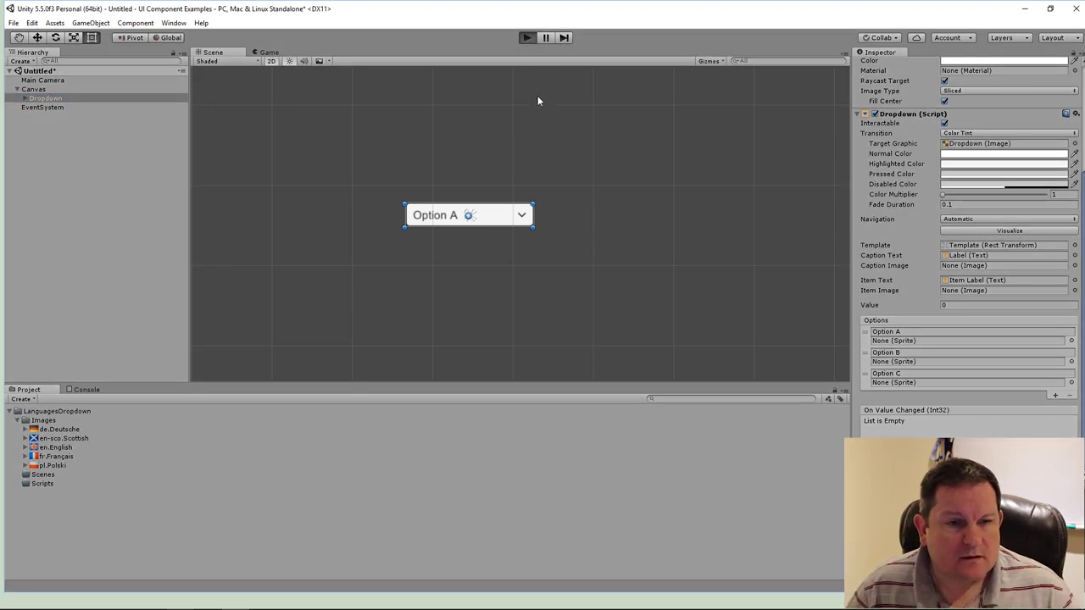
{"action": "left_click", "coordinate": [532, 227]}
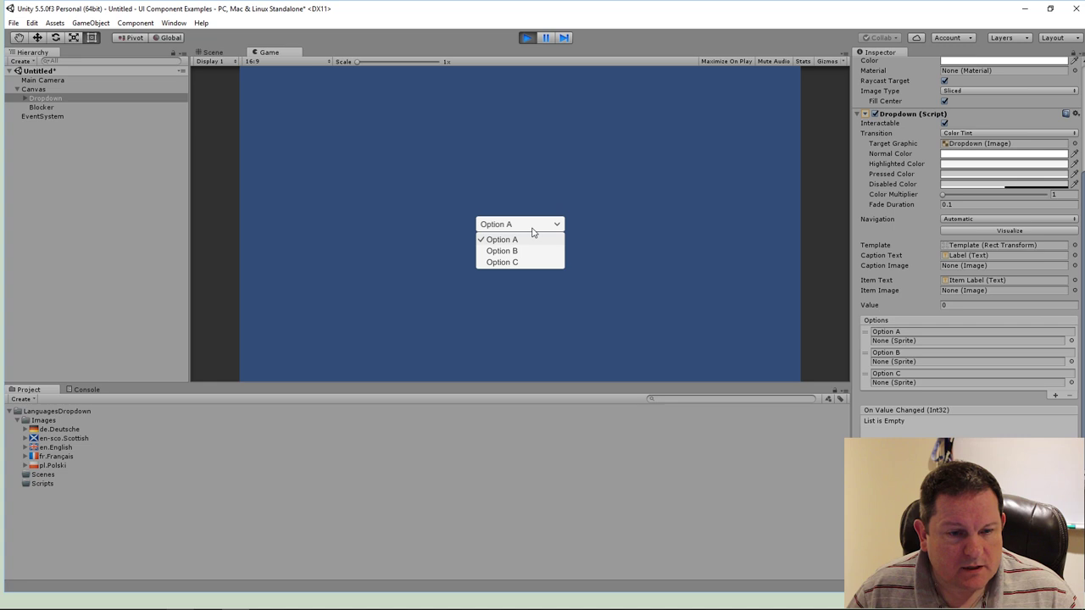
{"action": "left_click", "coordinate": [515, 251]}
{"action": "left_click", "coordinate": [513, 225]}
{"action": "left_click", "coordinate": [506, 263]}
{"action": "left_click", "coordinate": [509, 226]}
{"action": "left_click", "coordinate": [508, 239]}
- Keep switching options, settle on Option B, and expand the running Dropdown's children
{"action": "left_click", "coordinate": [537, 225]}
{"action": "left_click", "coordinate": [536, 253]}
{"action": "left_click", "coordinate": [558, 225]}
{"action": "left_click", "coordinate": [525, 252]}
{"action": "left_click", "coordinate": [519, 225]}
{"action": "left_click", "coordinate": [513, 264]}
{"action": "left_click", "coordinate": [514, 225]}
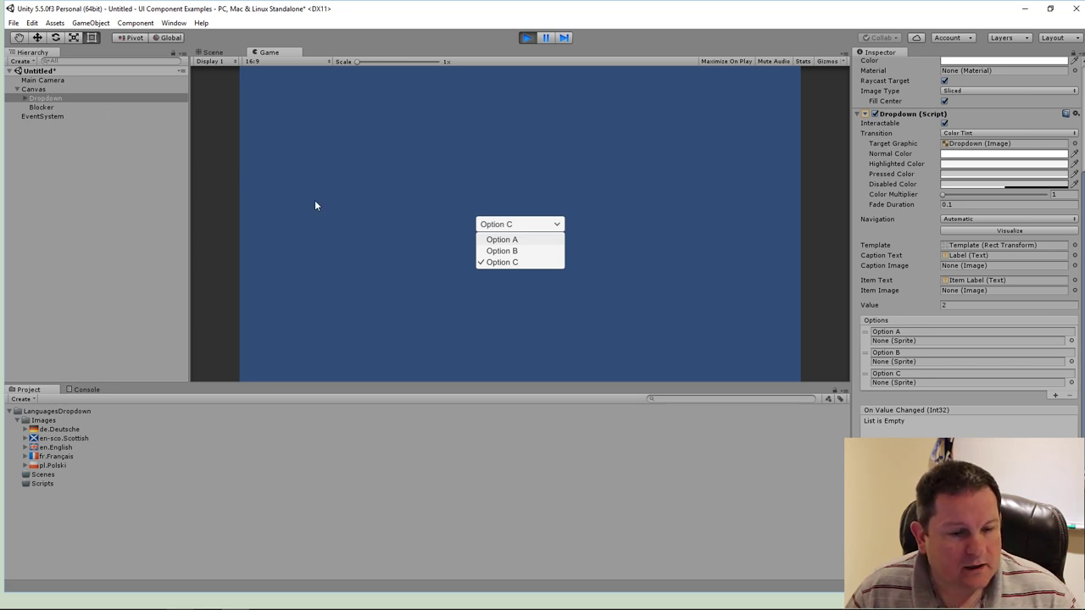
{"action": "left_click", "coordinate": [511, 252]}
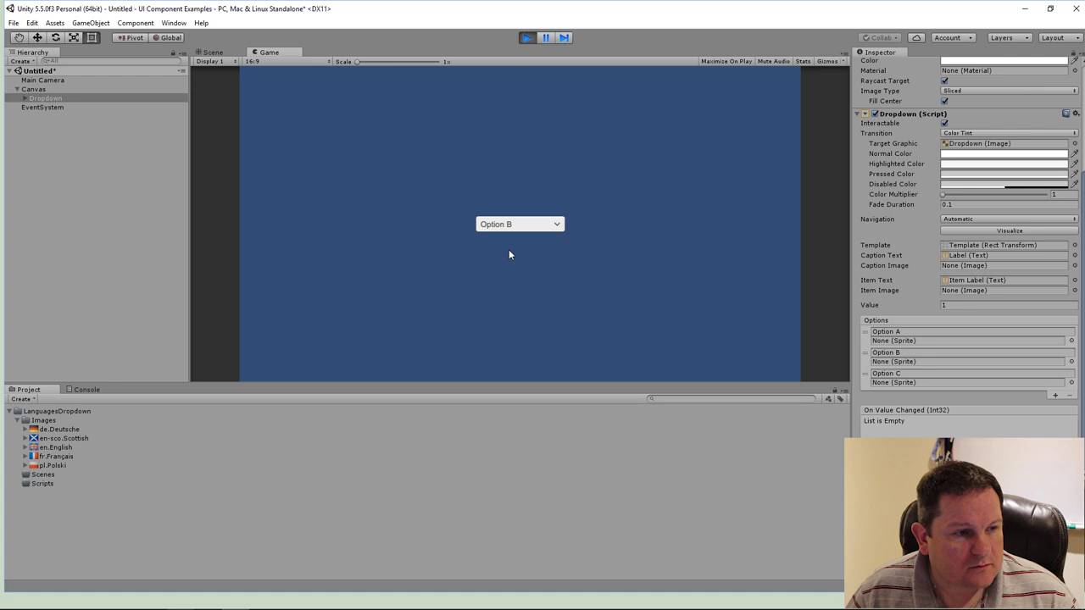
{"action": "left_click", "coordinate": [513, 226]}
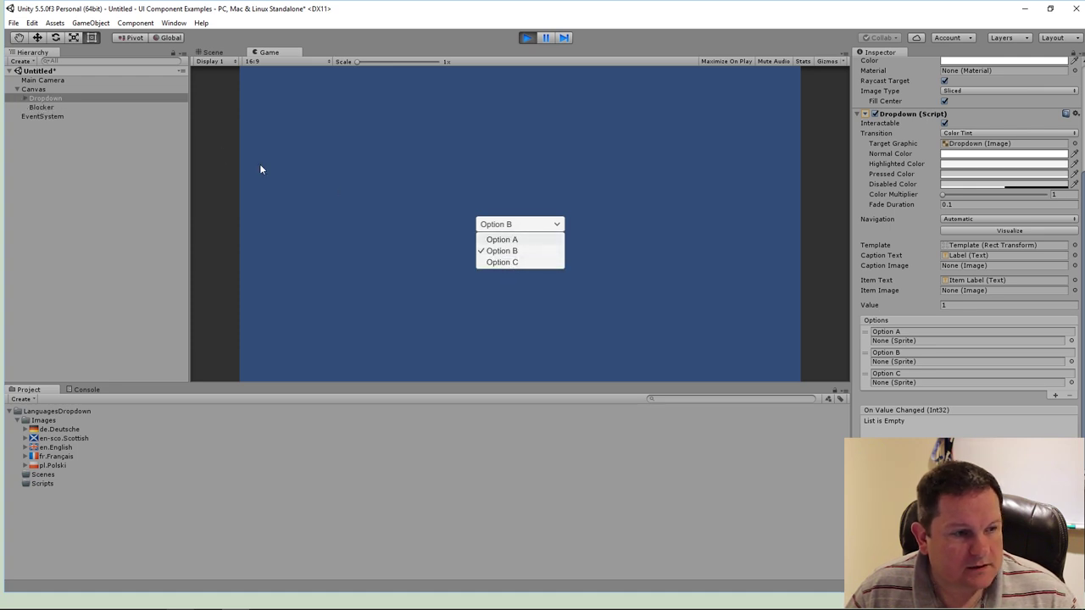
{"action": "left_click", "coordinate": [25, 100]}
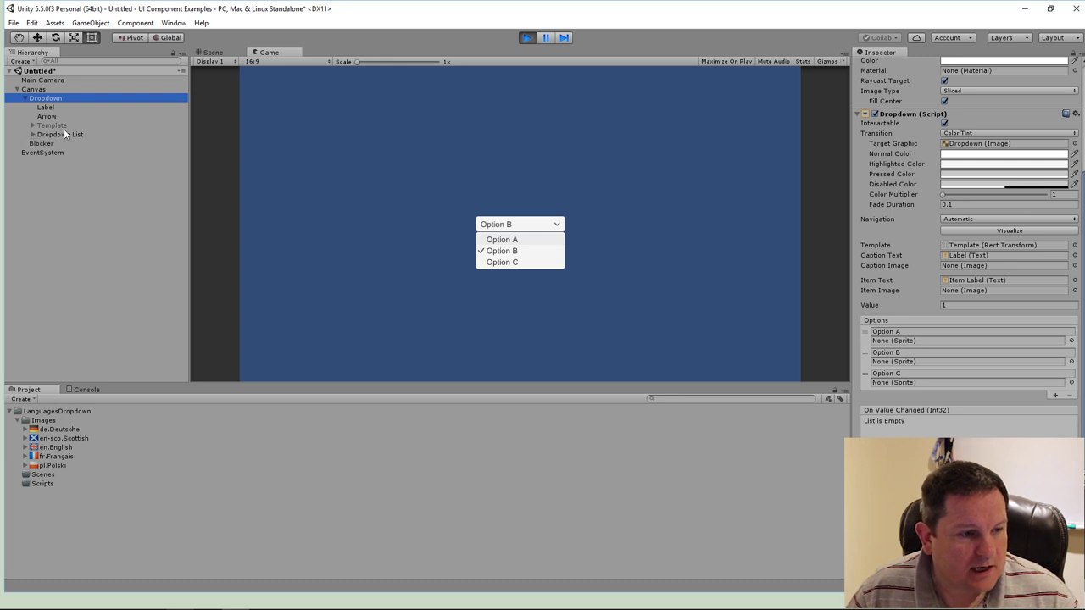
- Inspect Items 0–2 under Dropdown List > Viewport > Content for Options A–C, then exit play mode
{"action": "left_click", "coordinate": [33, 134]}
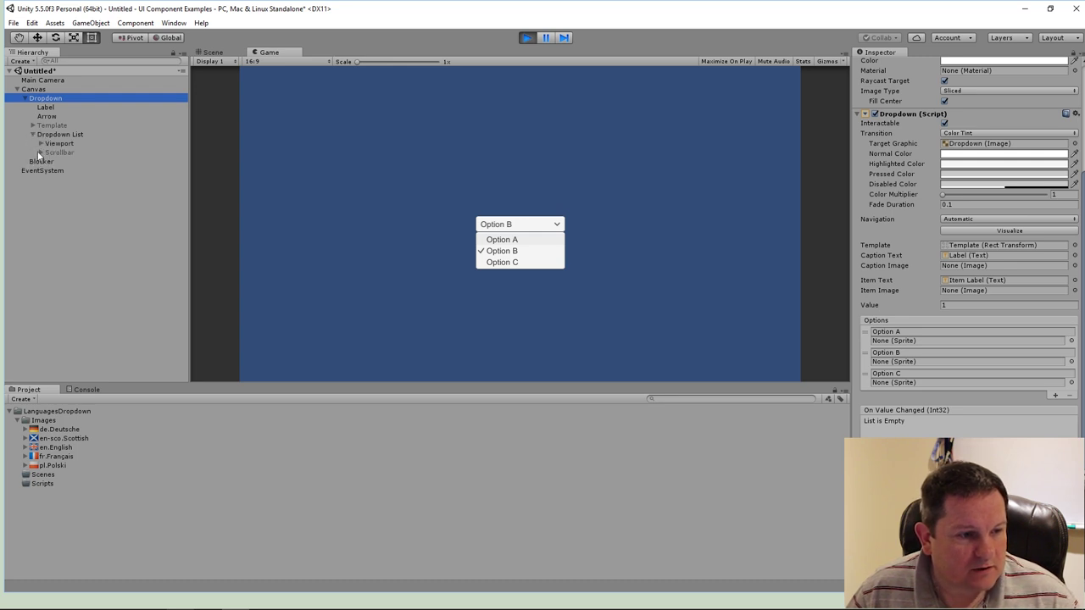
{"action": "left_click", "coordinate": [35, 144]}
{"action": "left_click", "coordinate": [40, 144]}
{"action": "left_click", "coordinate": [48, 153]}
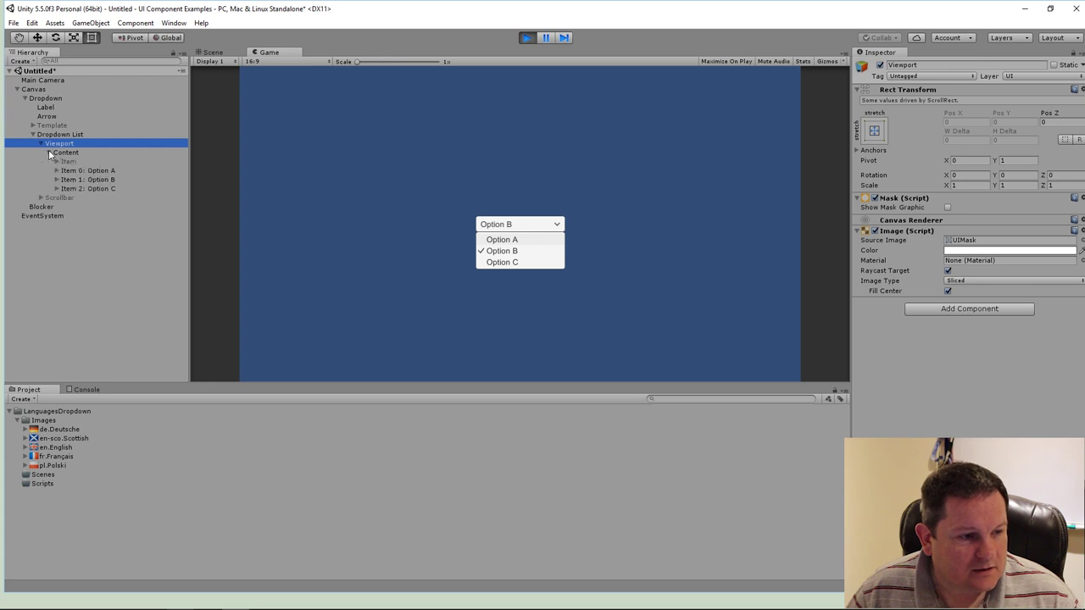
{"action": "left_click", "coordinate": [86, 171]}
{"action": "left_click", "coordinate": [92, 180]}
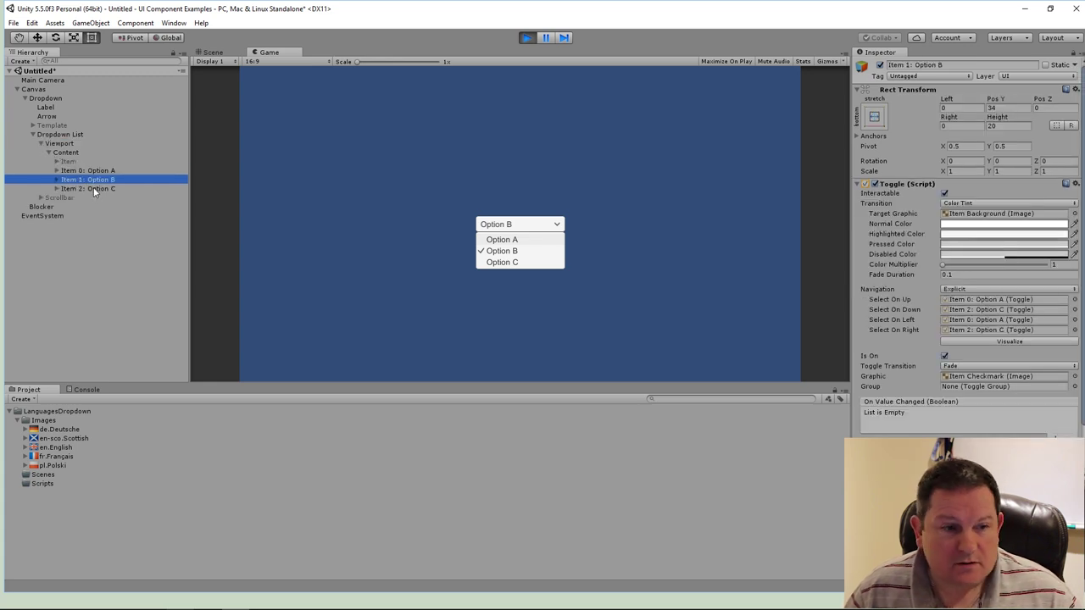
{"action": "left_click", "coordinate": [102, 189]}
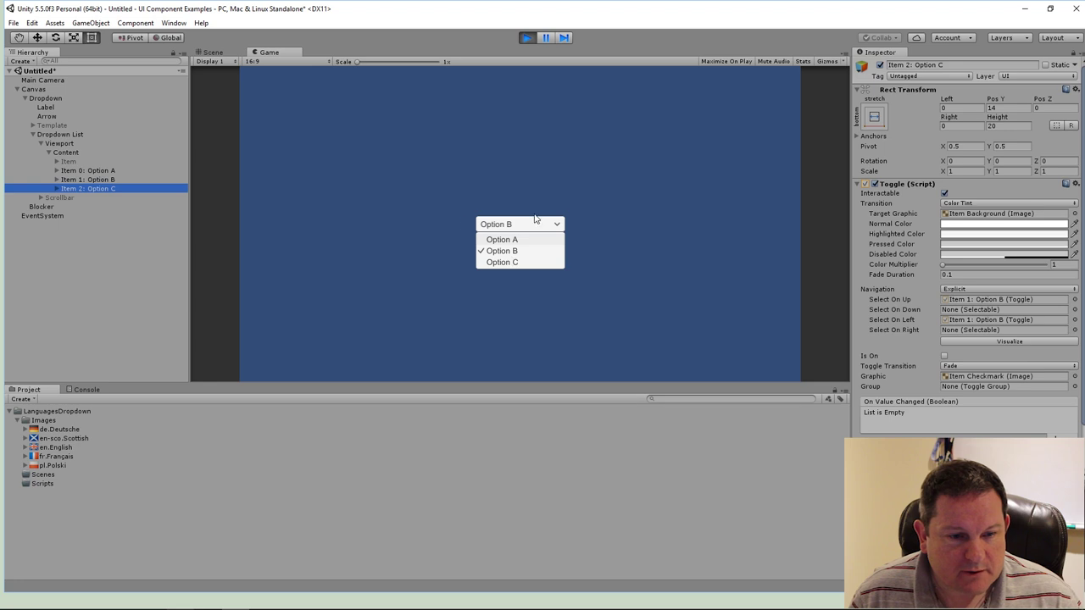
{"action": "left_click", "coordinate": [527, 37]}
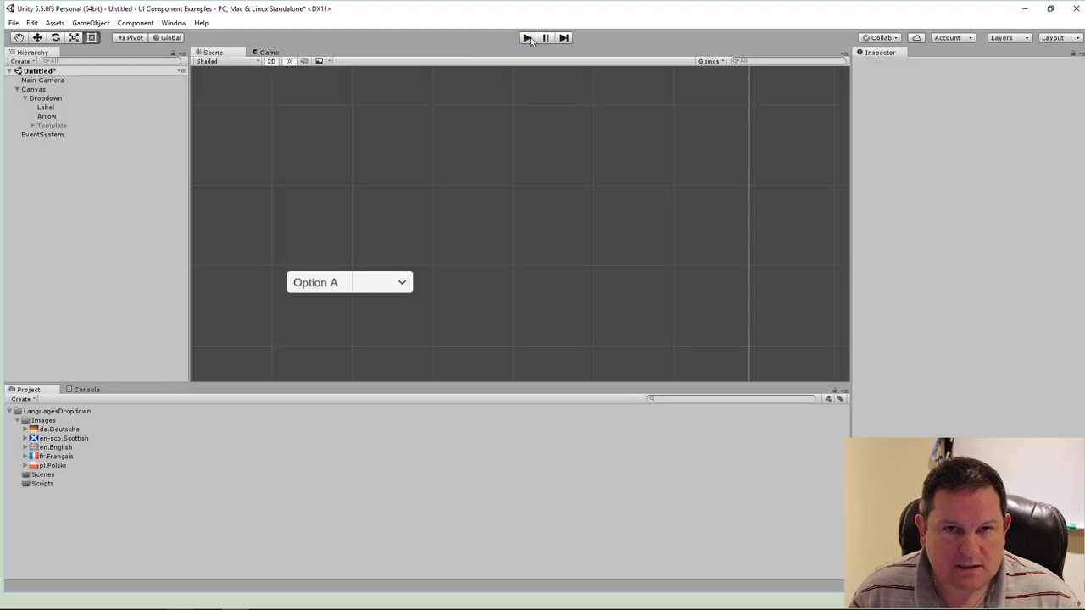
{"action": "middle_click_drag", "start_coordinate": [329, 200], "coordinate": [518, 136]}
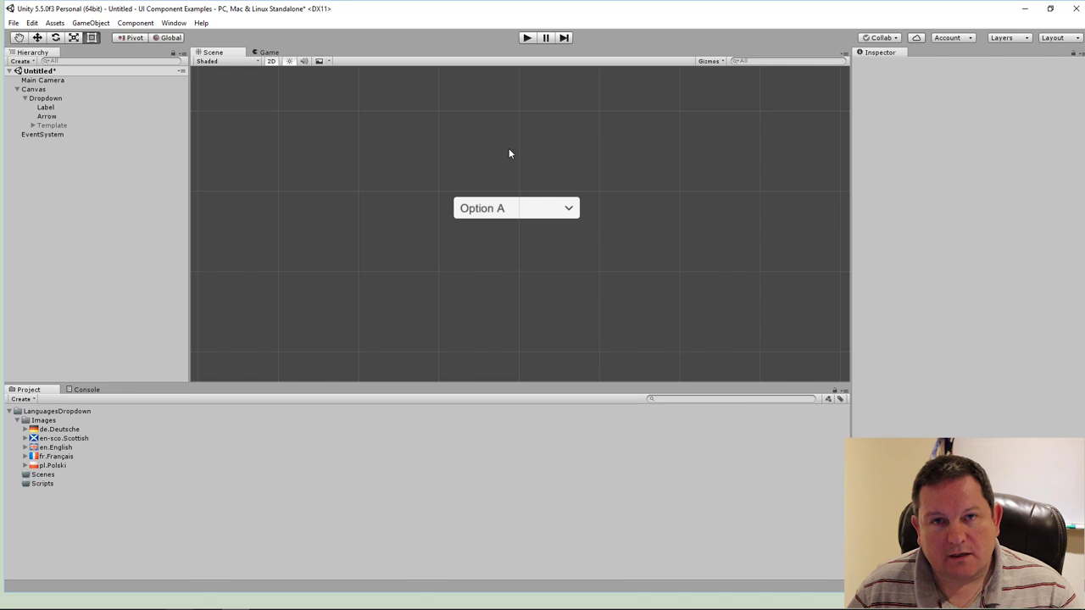
- Find the Template through the Dropdown's Inspector reference and expand it to show Viewport, Content, Item and Scrollbar
{"action": "left_click", "coordinate": [42, 99]}
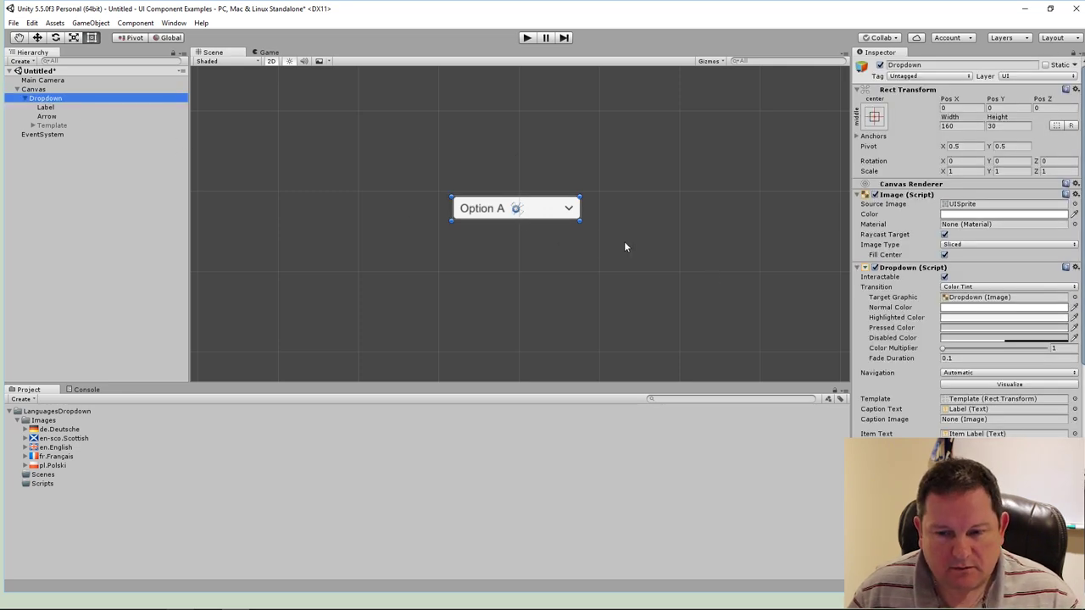
{"action": "scroll", "coordinate": [923, 301], "scroll_direction": "down", "scroll_amount": 3}
{"action": "scroll", "coordinate": [975, 310], "scroll_direction": "down", "scroll_amount": 2}
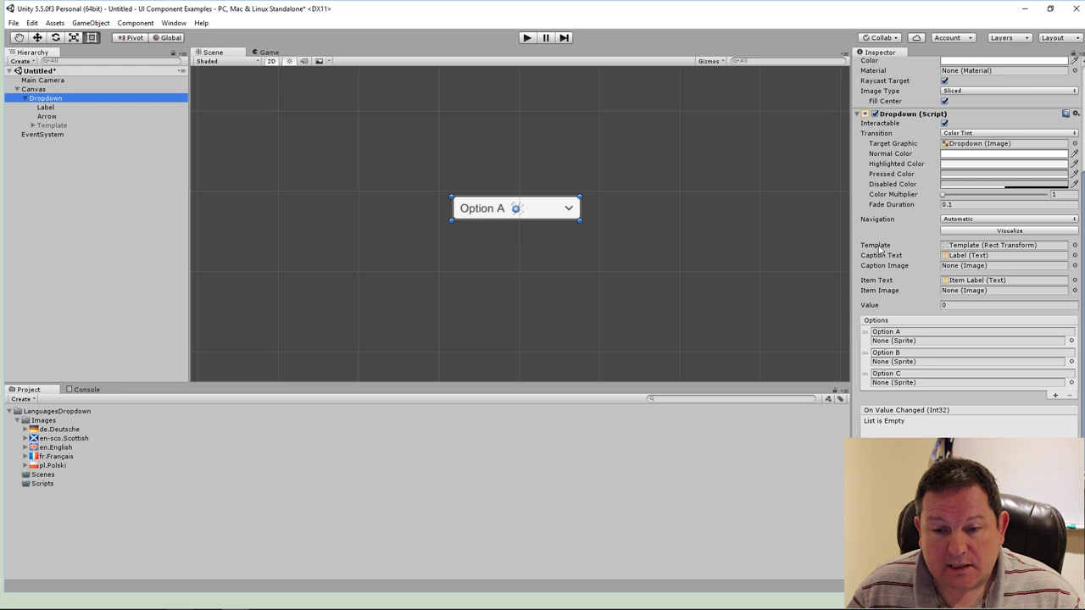
{"action": "left_click", "coordinate": [962, 248]}
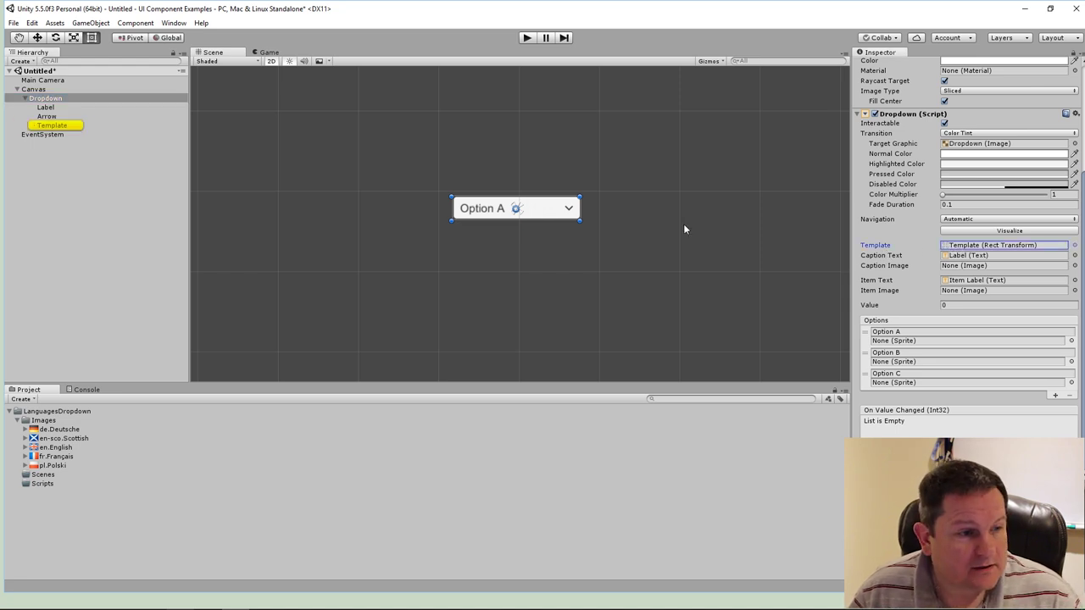
{"action": "left_click", "coordinate": [54, 127]}
{"action": "left_click", "coordinate": [33, 126], "text": "alt"}
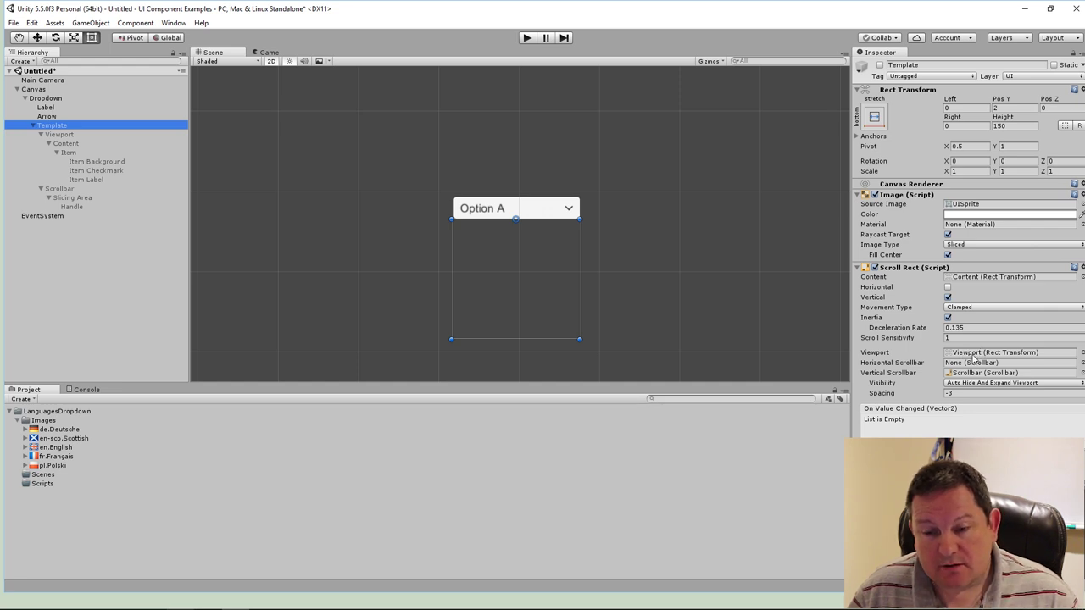
{"action": "left_click", "coordinate": [966, 353]}
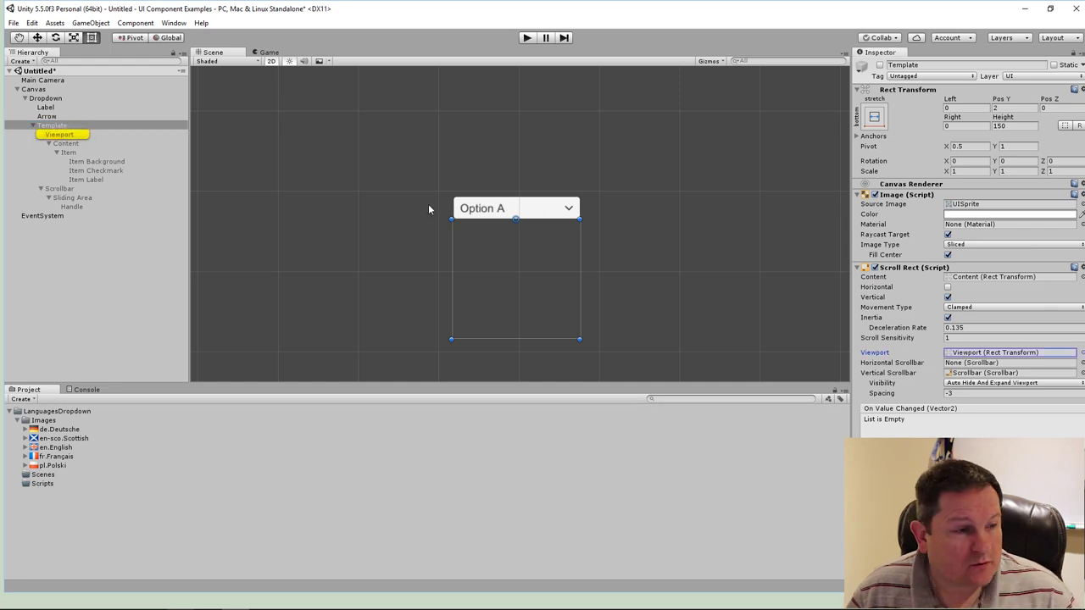
{"action": "left_click", "coordinate": [59, 136]}
{"action": "left_click", "coordinate": [78, 145]}
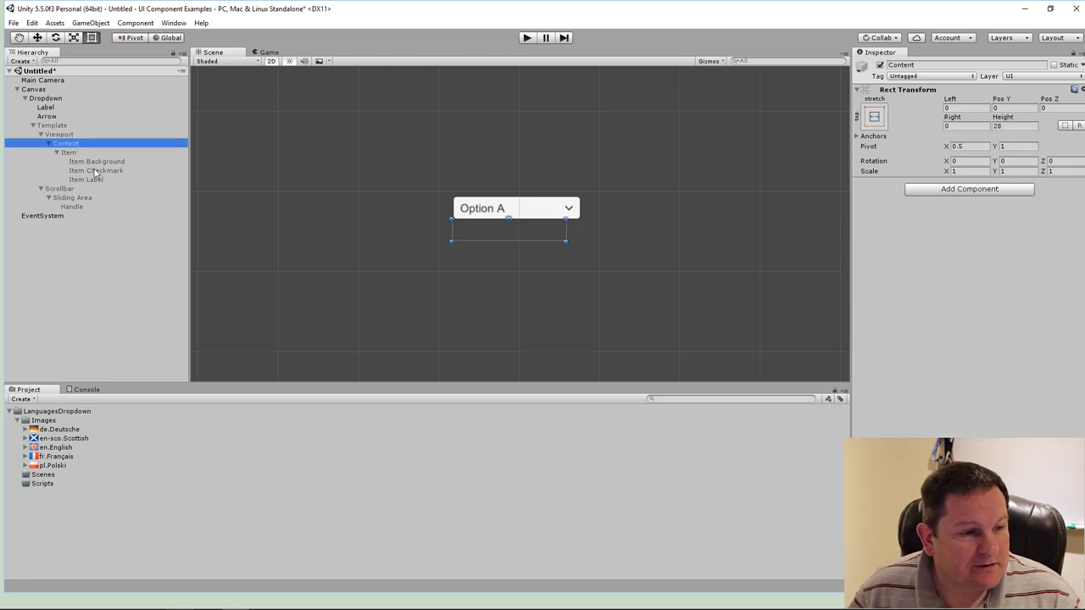
{"action": "left_click", "coordinate": [88, 153]}
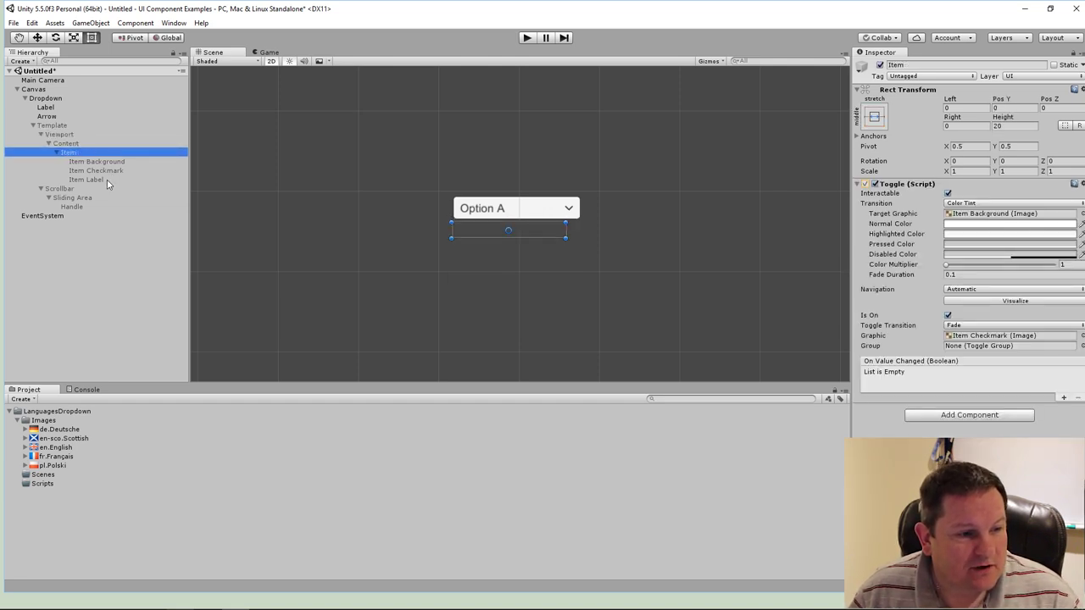
{"action": "left_click", "coordinate": [106, 180]}
{"action": "left_click", "coordinate": [103, 169]}
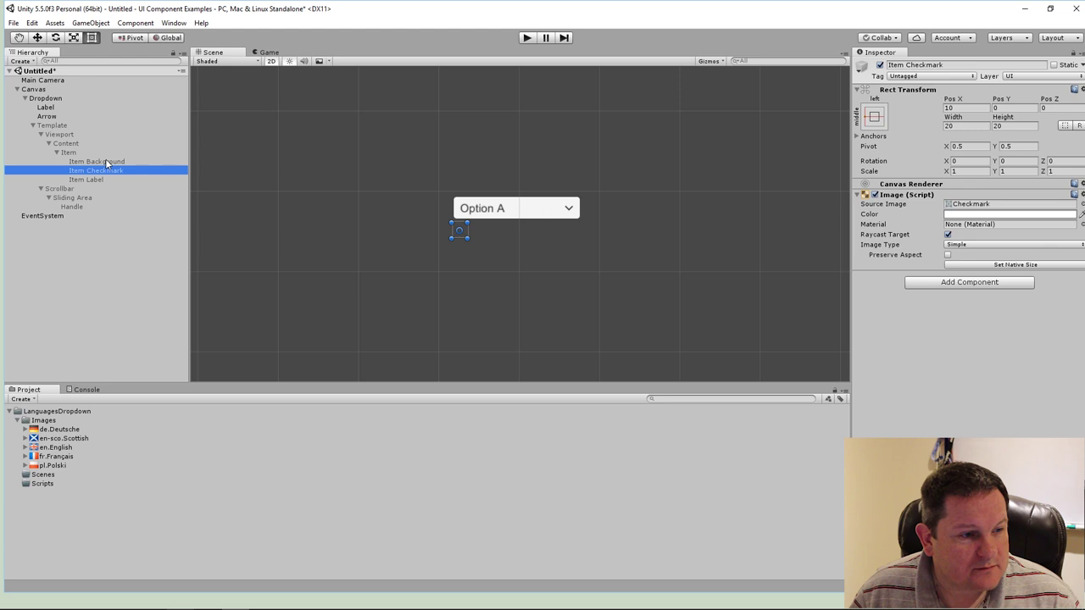
{"action": "left_click", "coordinate": [105, 161]}
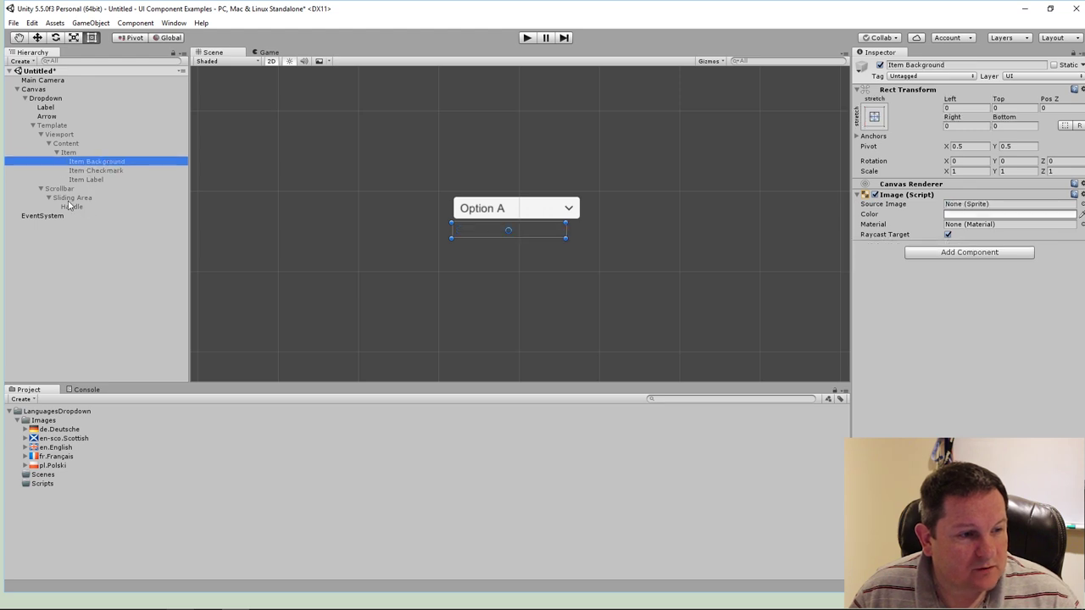
{"action": "left_click", "coordinate": [51, 109]}
{"action": "left_click", "coordinate": [56, 118]}
{"action": "left_click", "coordinate": [52, 108]}
{"action": "left_click", "coordinate": [47, 116]}
{"action": "left_click", "coordinate": [45, 107]}
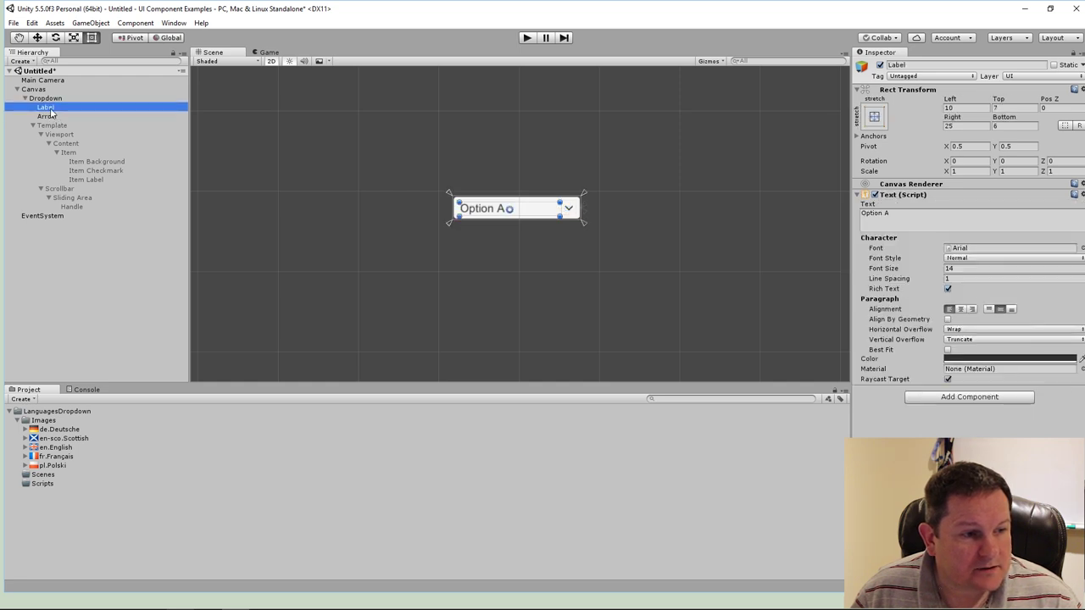
{"action": "left_click", "coordinate": [48, 117]}
{"action": "left_click", "coordinate": [51, 107]}
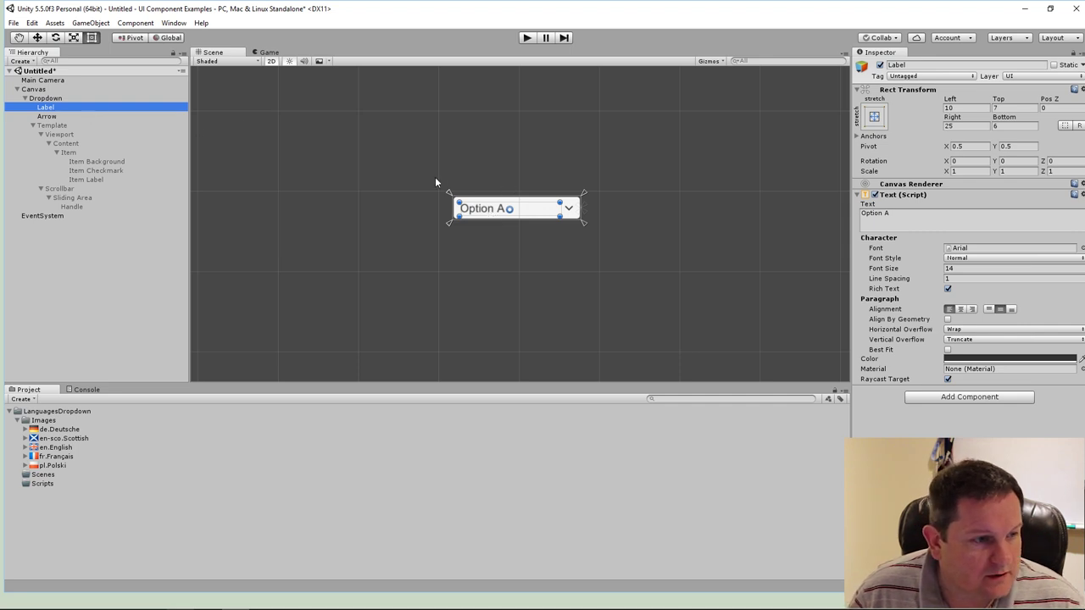
- Zoom in on the dropdown and drag the Label's left edge with the Rect tool to Left 52.6
{"action": "scroll", "coordinate": [499, 173], "scroll_direction": "up", "scroll_amount": 5}
{"action": "scroll", "coordinate": [494, 180], "scroll_direction": "up", "scroll_amount": 1}
{"action": "left_click_drag", "start_coordinate": [492, 181], "coordinate": [519, 143]}
{"action": "scroll", "coordinate": [508, 144], "scroll_direction": "up", "scroll_amount": 3}
{"action": "scroll", "coordinate": [513, 142], "scroll_direction": "up", "scroll_amount": 1}
{"action": "key", "text": "t"}
{"action": "left_click_drag", "start_coordinate": [376, 208], "coordinate": [478, 210]}
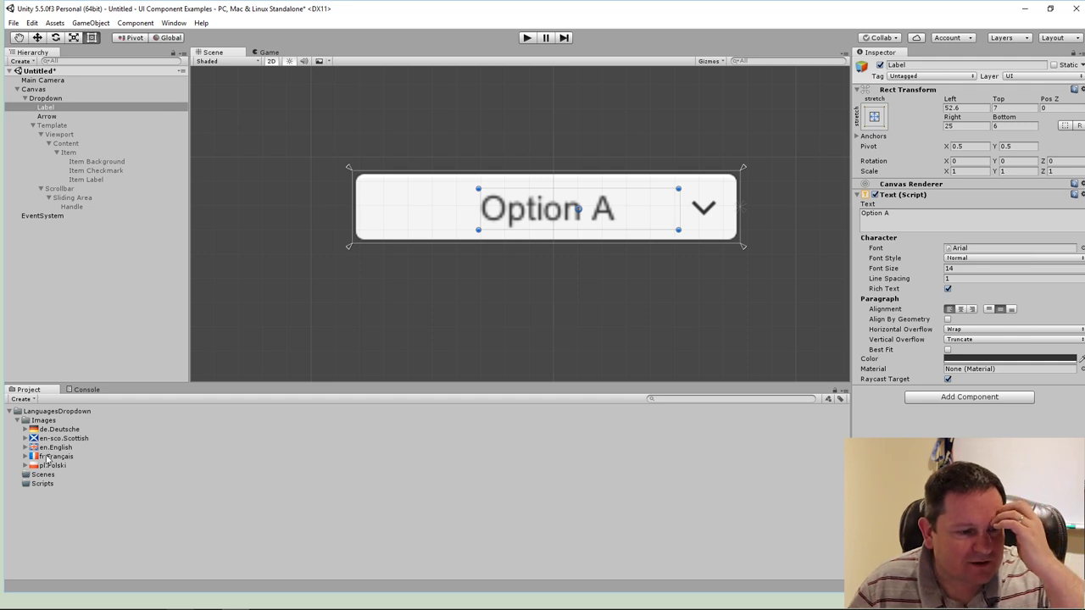
- Add an Image child to the Dropdown and resize it to 21.2 × 22.28 at the dropdown's left end
{"action": "left_click", "coordinate": [53, 99]}
{"action": "right_click", "coordinate": [54, 100]}
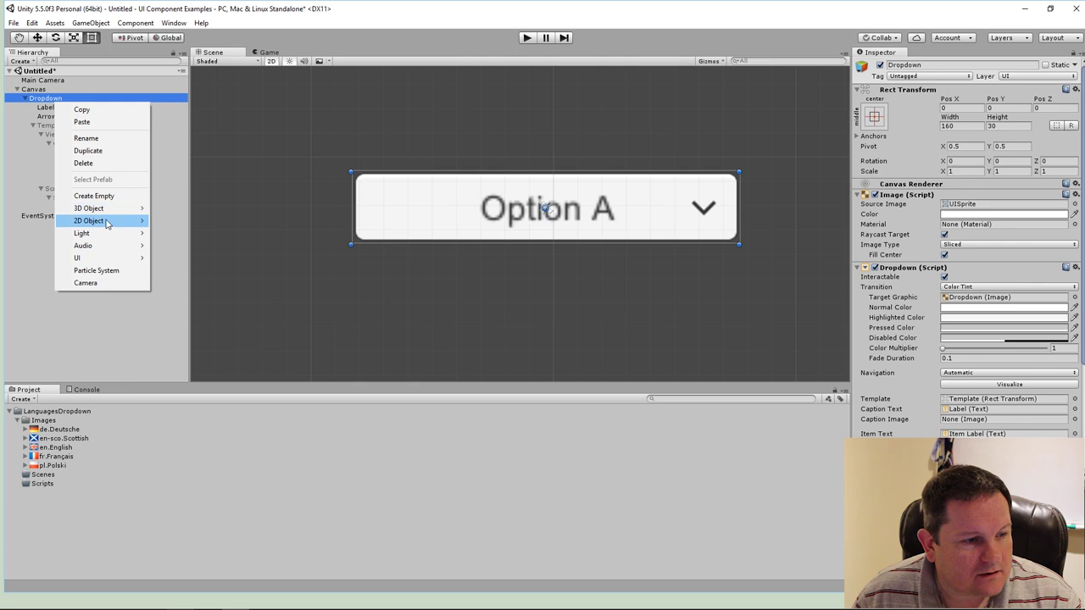
{"action": "mouse_move", "coordinate": [104, 259]}
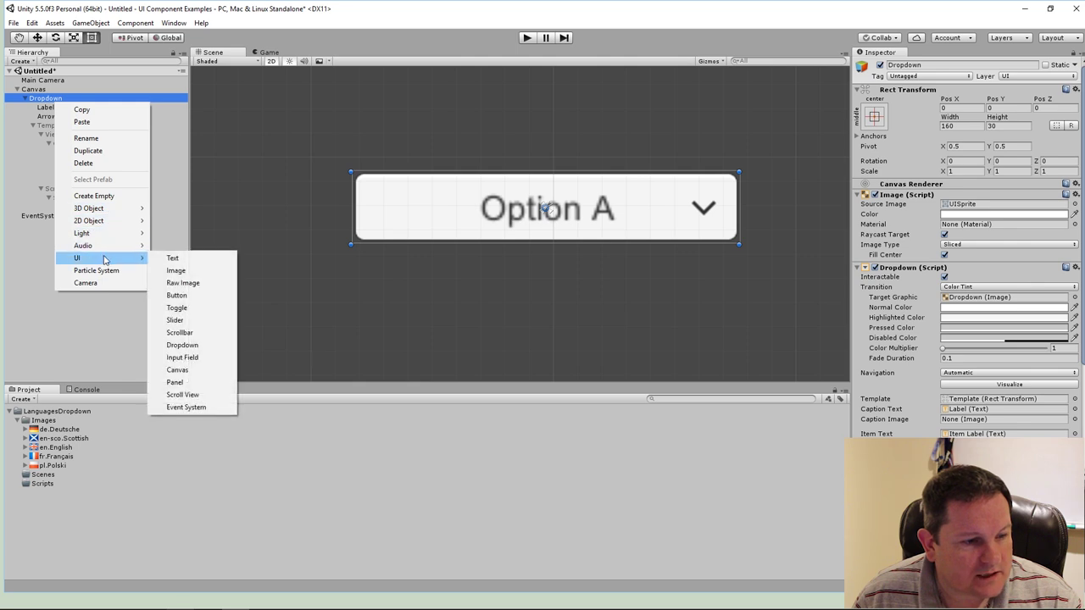
{"action": "left_click", "coordinate": [191, 271]}
{"action": "left_click_drag", "start_coordinate": [424, 85], "coordinate": [564, 253]}
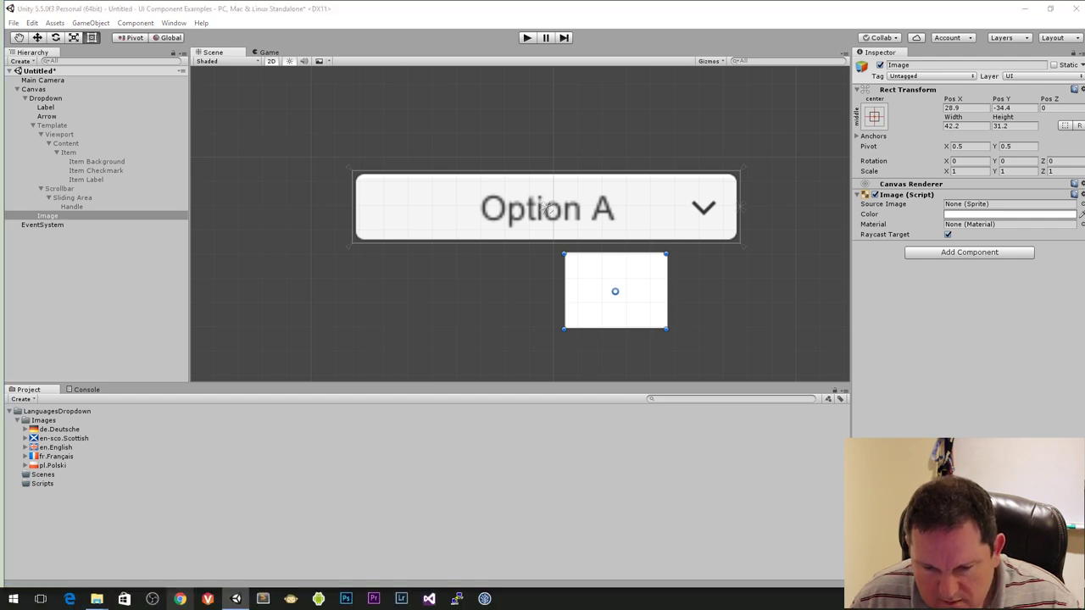
{"action": "right_click", "coordinate": [940, 542]}
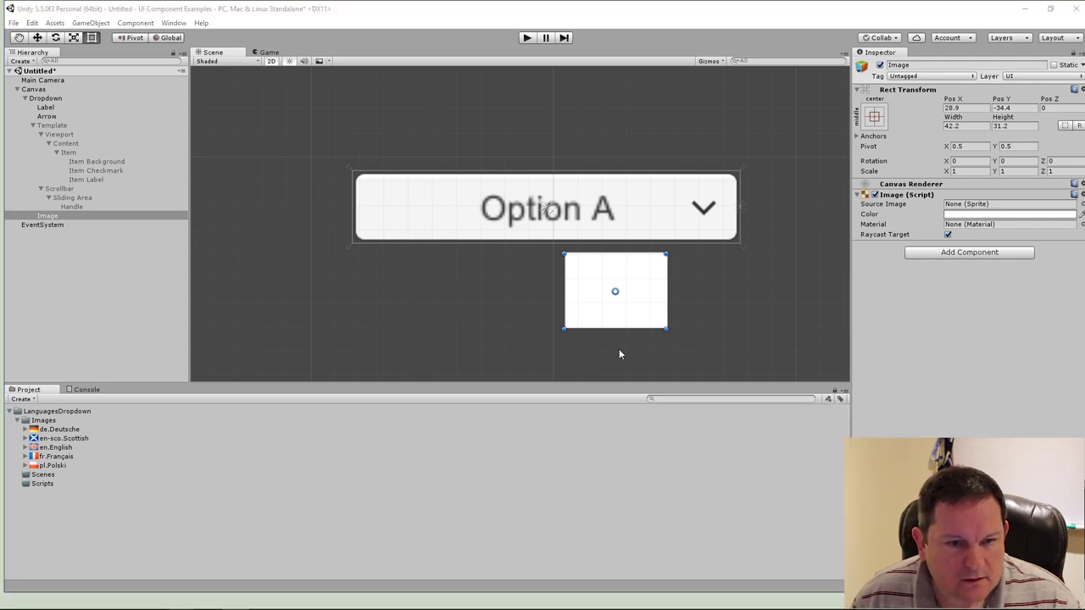
{"action": "left_click_drag", "start_coordinate": [667, 331], "coordinate": [417, 234]}
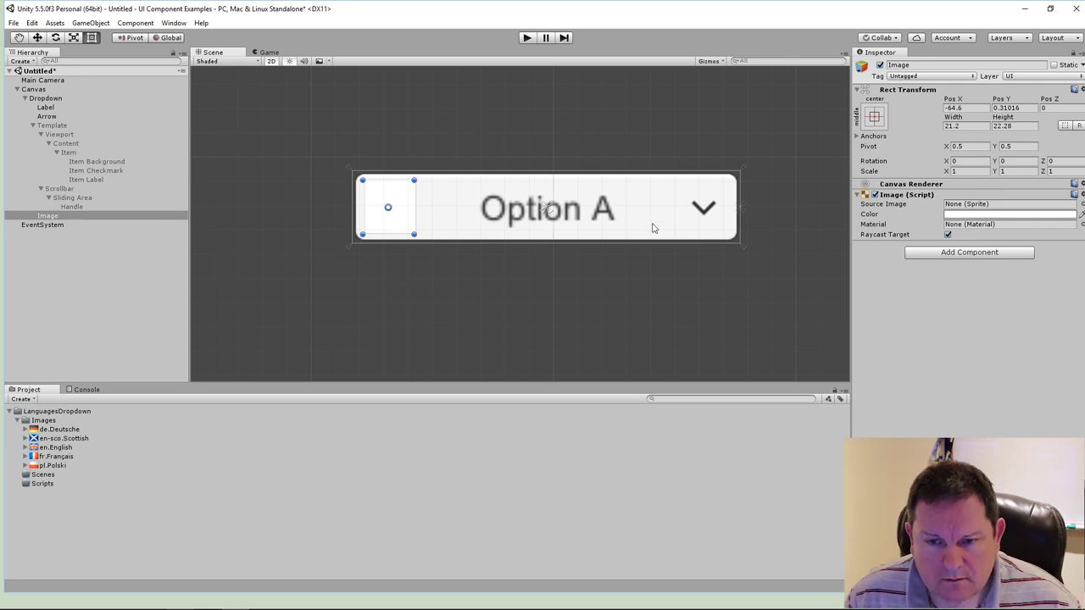
- Set the Image's Source Image to the pl.Polski flag sprite
{"action": "left_click", "coordinate": [1081, 205]}
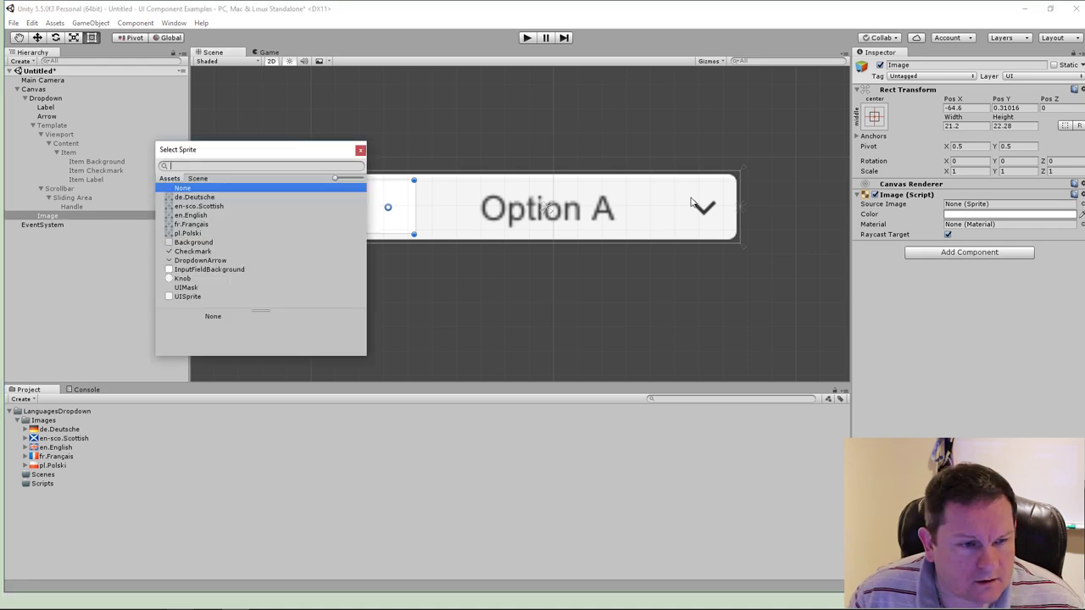
{"action": "left_click", "coordinate": [193, 234]}
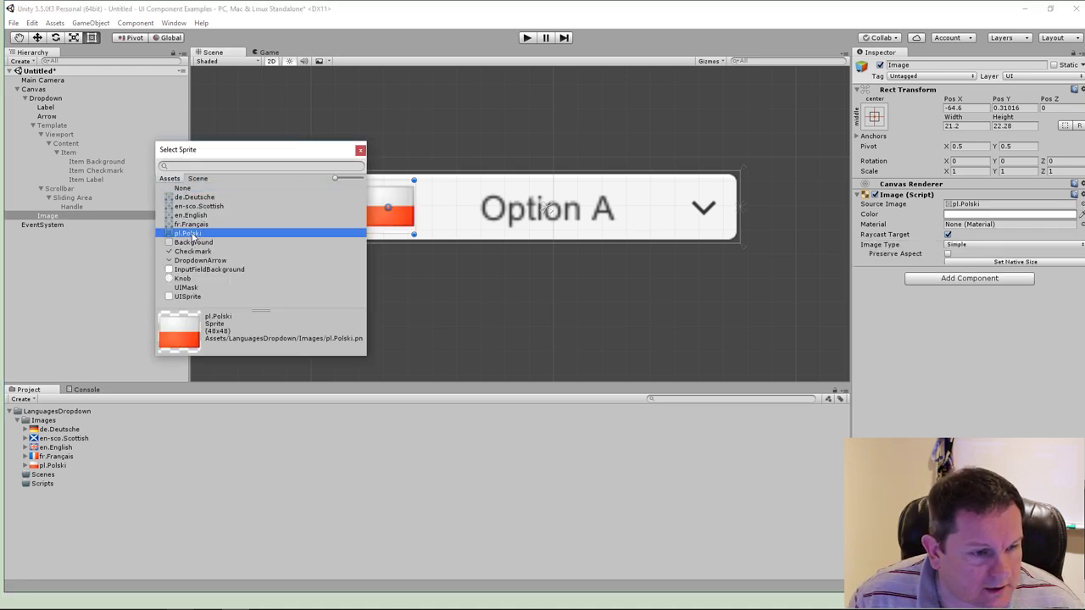
{"action": "left_click", "coordinate": [360, 150]}
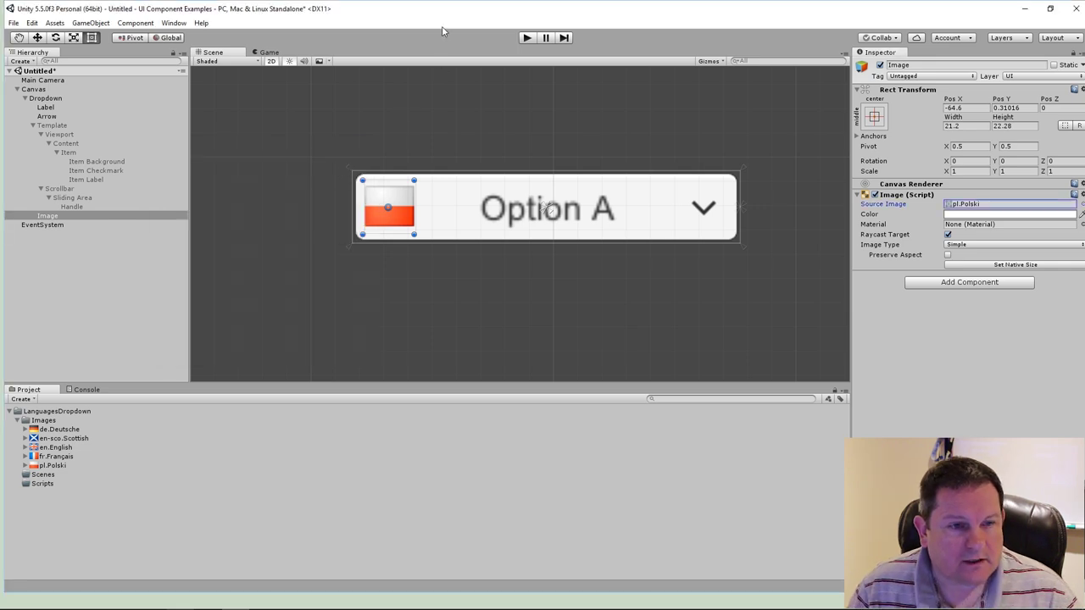
- Test the dropdown in play mode, picking Options B, C and B, then stop
{"action": "left_click", "coordinate": [525, 39]}
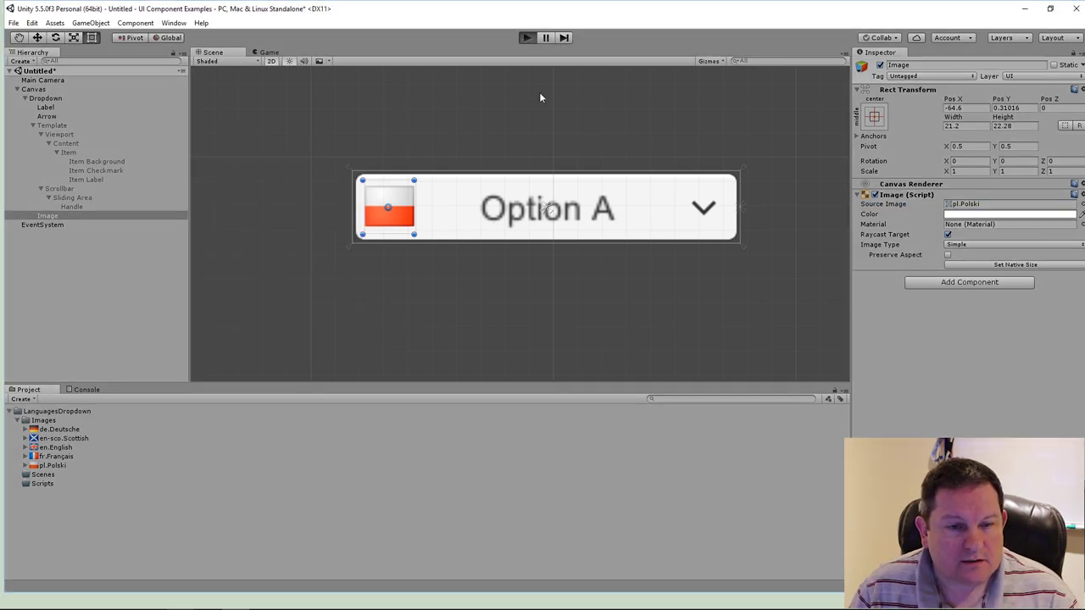
{"action": "left_click", "coordinate": [519, 225]}
{"action": "left_click", "coordinate": [502, 251]}
{"action": "left_click", "coordinate": [520, 225]}
{"action": "left_click", "coordinate": [513, 262]}
{"action": "left_click", "coordinate": [523, 226]}
{"action": "left_click", "coordinate": [513, 251]}
{"action": "left_click", "coordinate": [514, 228]}
{"action": "left_click", "coordinate": [482, 228]}
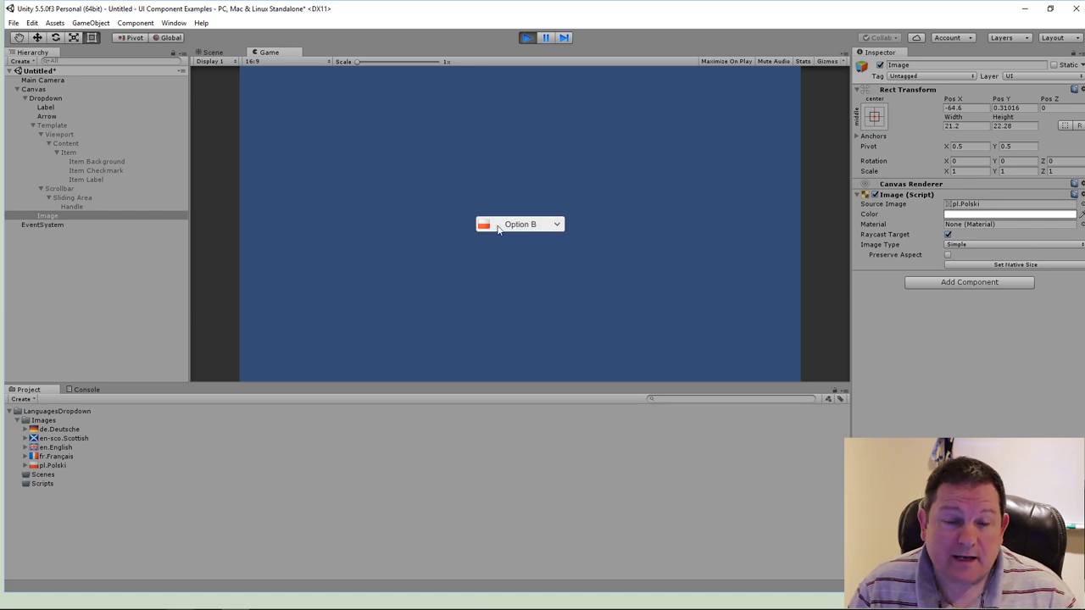
{"action": "left_click", "coordinate": [528, 38]}
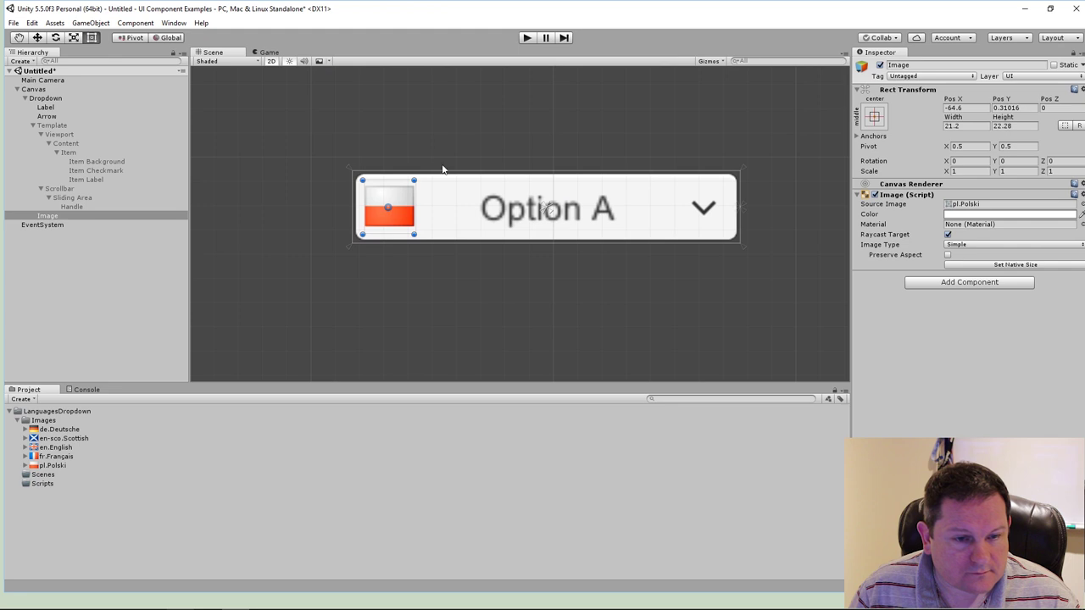
- Pull the Label's left edge in to Left 28, next to the flag
{"action": "left_click", "coordinate": [507, 214]}
{"action": "left_click", "coordinate": [509, 218]}
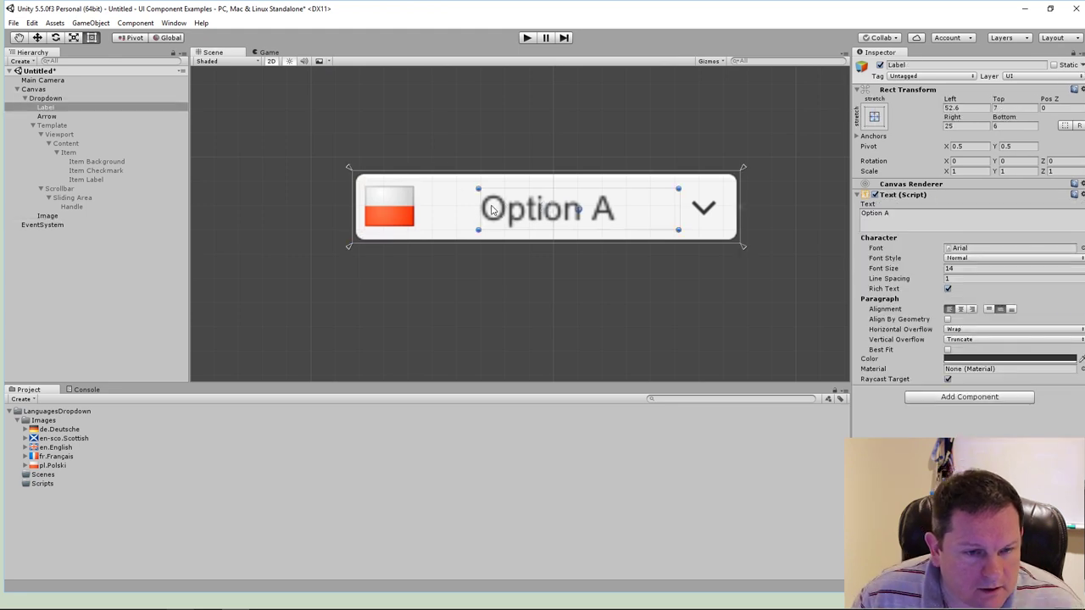
{"action": "left_click_drag", "start_coordinate": [480, 190], "coordinate": [421, 192]}
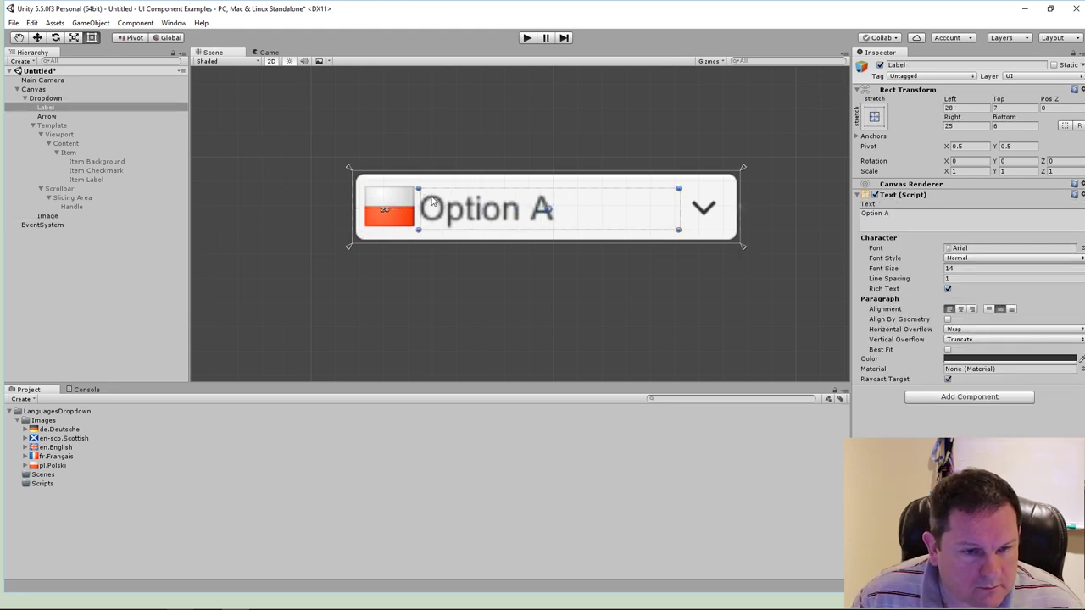